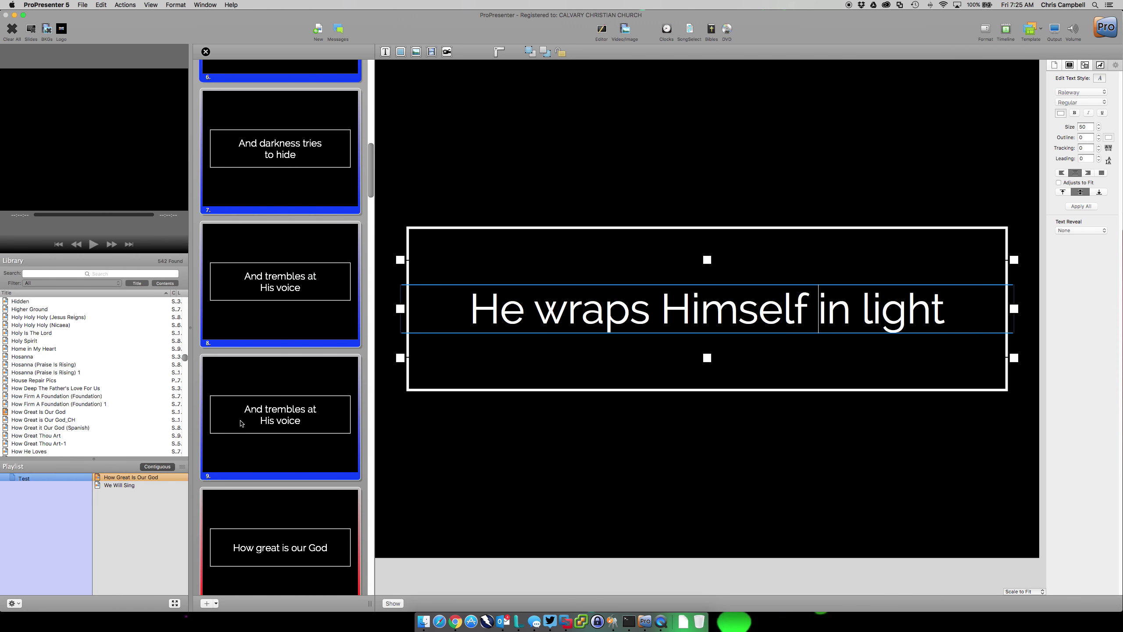
# Step: Look through the song's slides in the editor from the first verse to the bridge and select the "Name above all names" slide
pyautogui.scroll(-6, 239, 422)
pyautogui.scroll(-15, 240, 423)
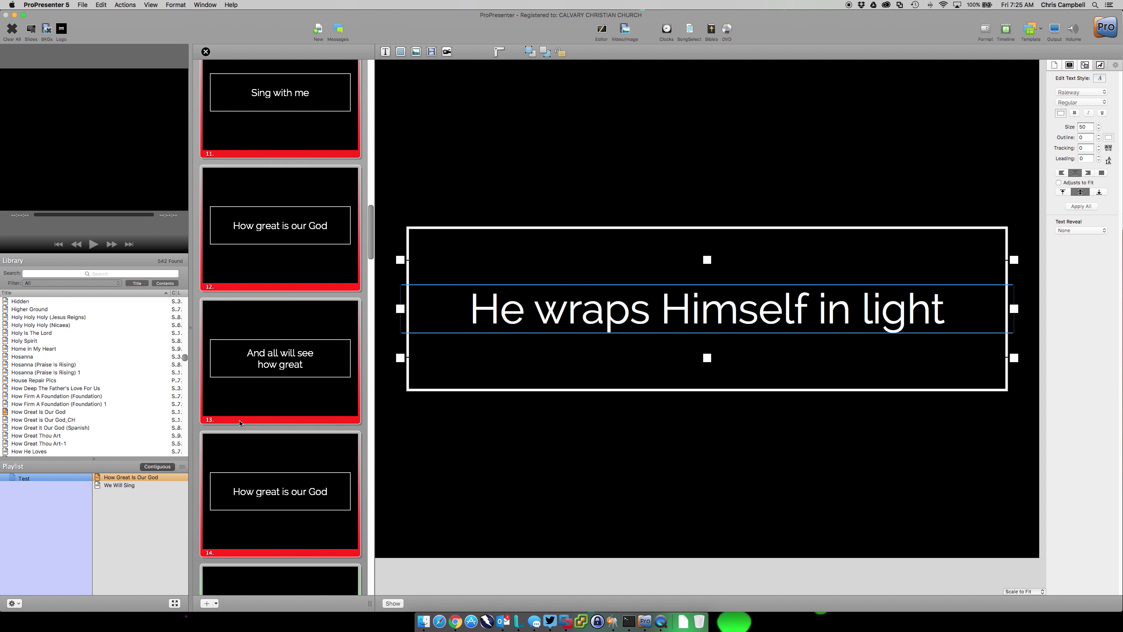
pyautogui.scroll(1, 240, 423)
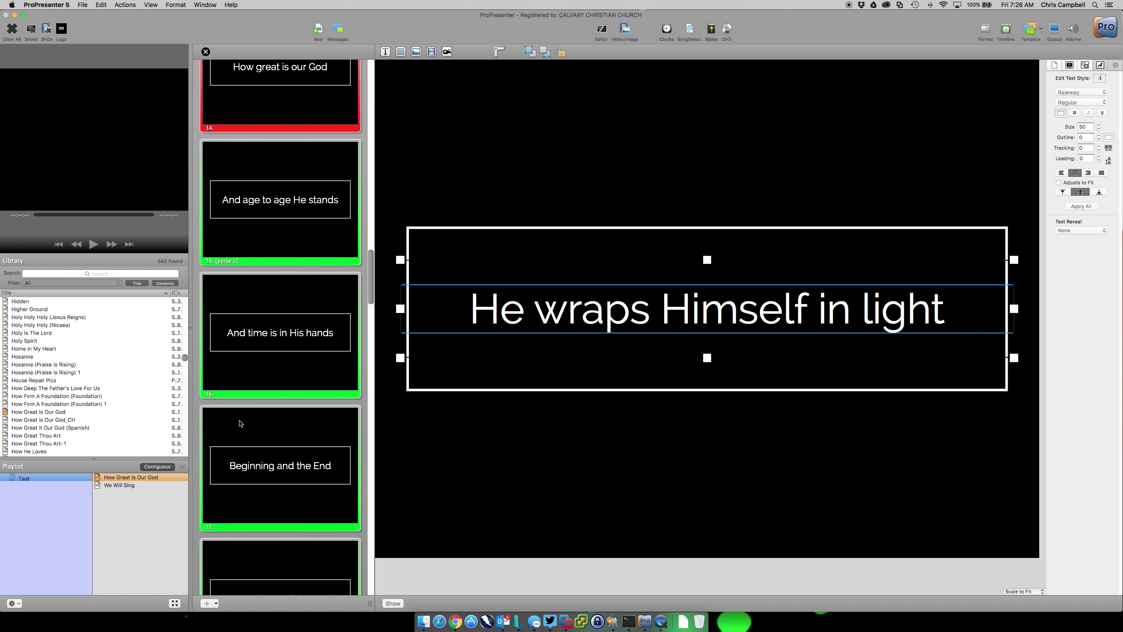
pyautogui.scroll(-10, 240, 423)
pyautogui.scroll(-9, 239, 423)
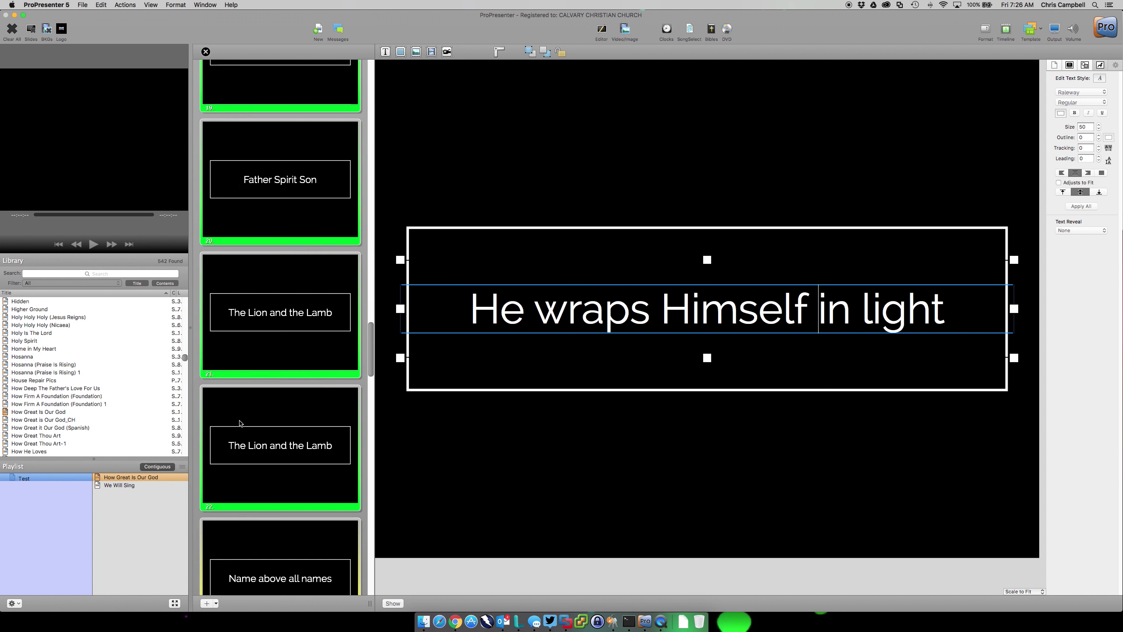
pyautogui.scroll(-2, 240, 423)
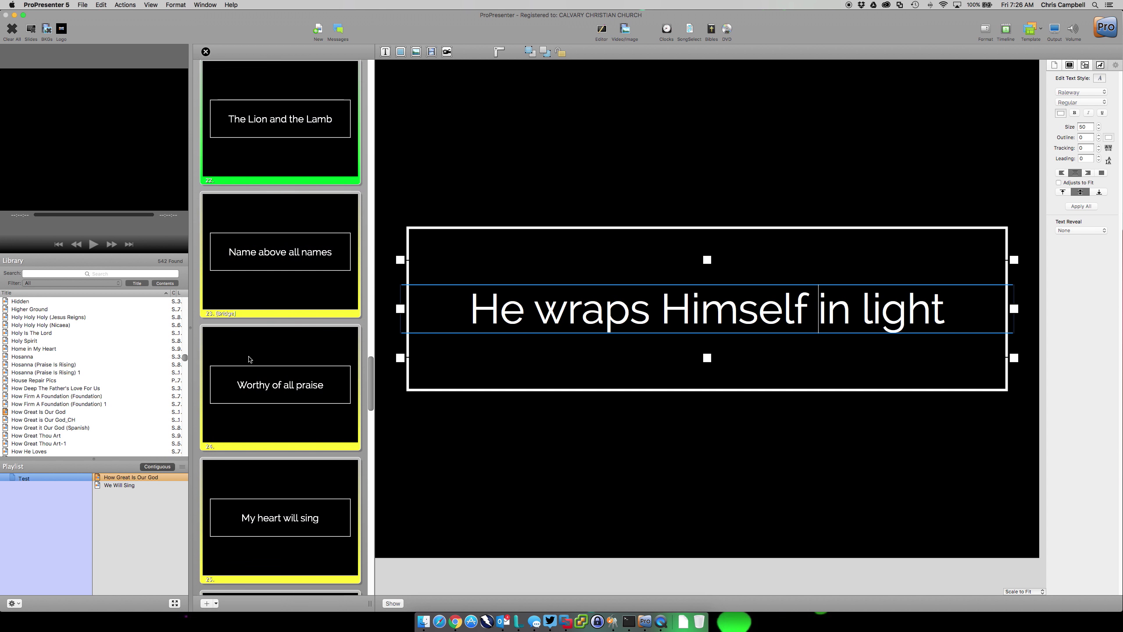
pyautogui.click(264, 309)
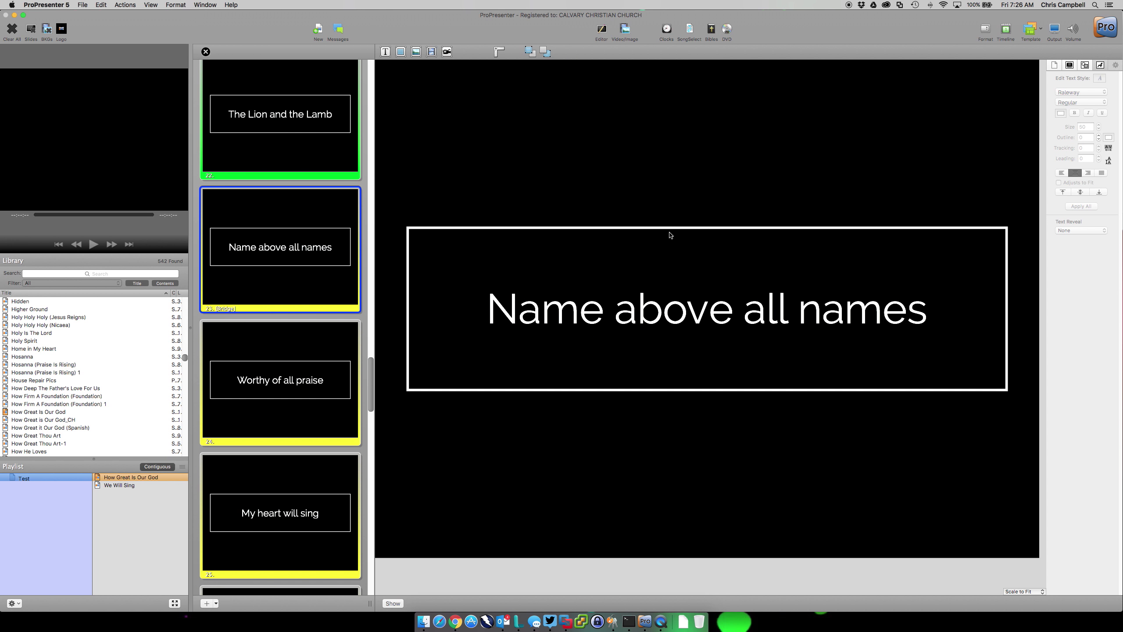
# Step: Check the available slide options for "Name above all names" and look over the remaining bridge and Spanish verse slides
pyautogui.rightClick(303, 275)
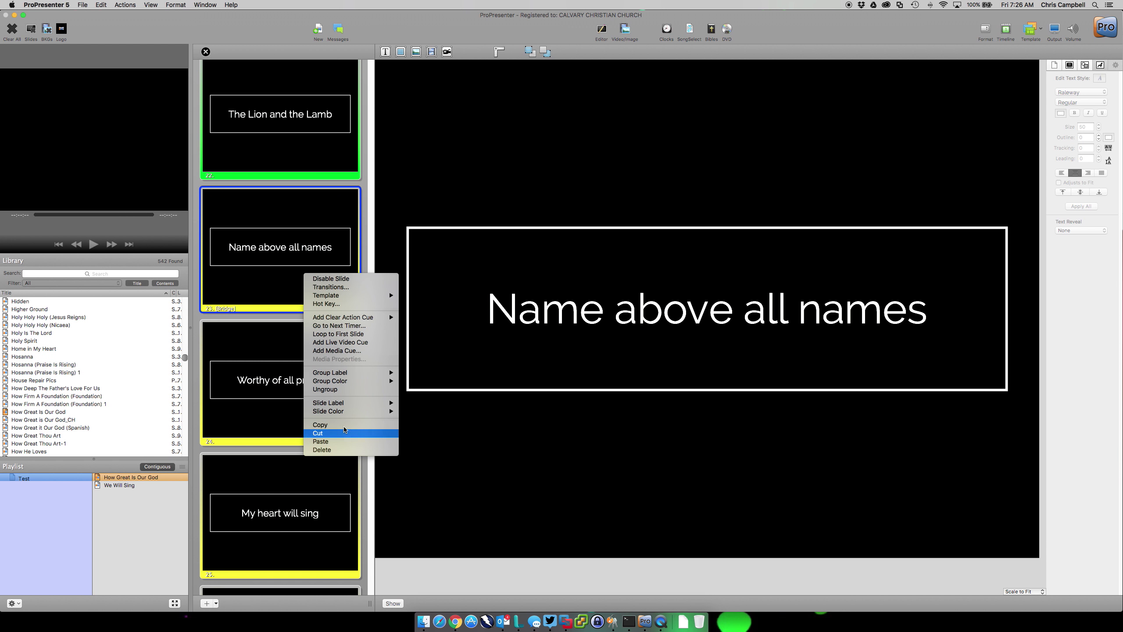
pyautogui.moveTo(349, 377)
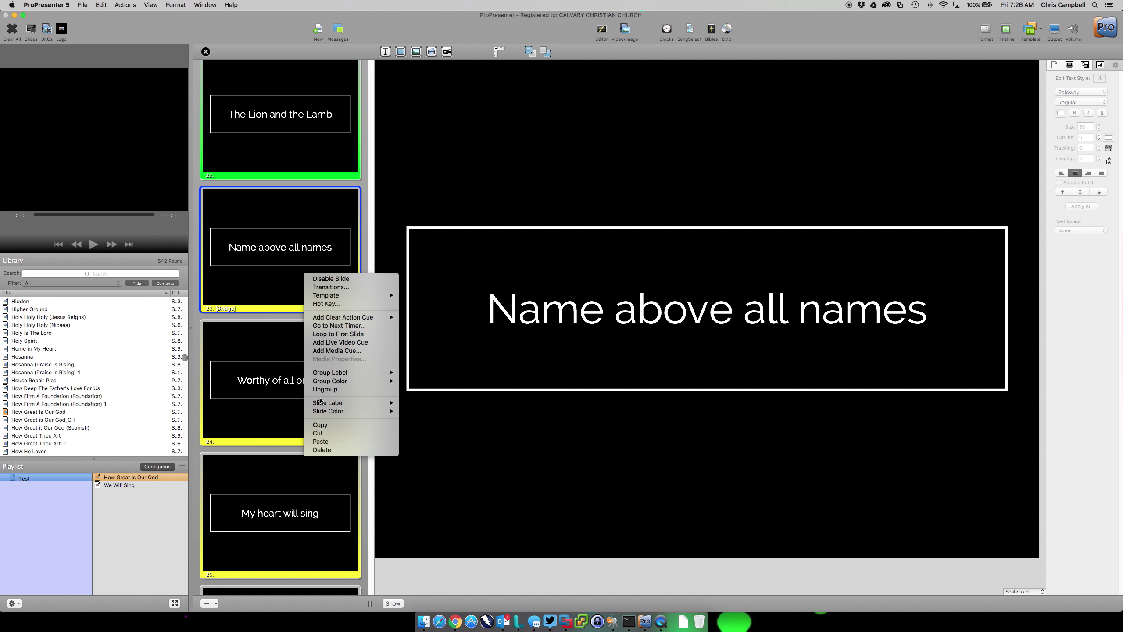
pyautogui.click(280, 490)
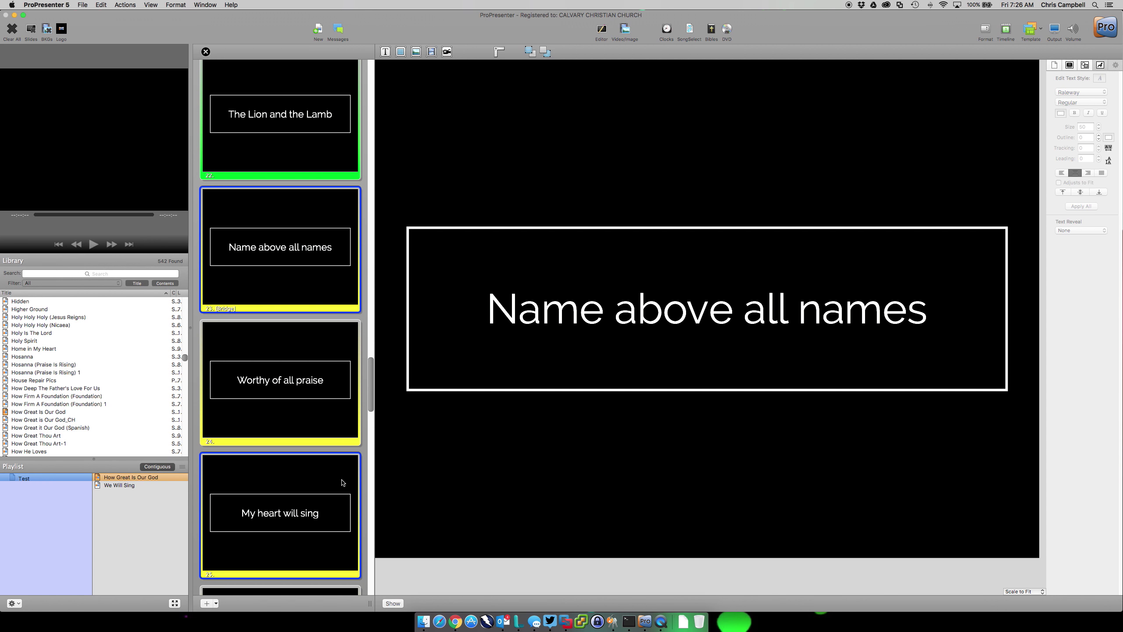
pyautogui.scroll(-10, 312, 383)
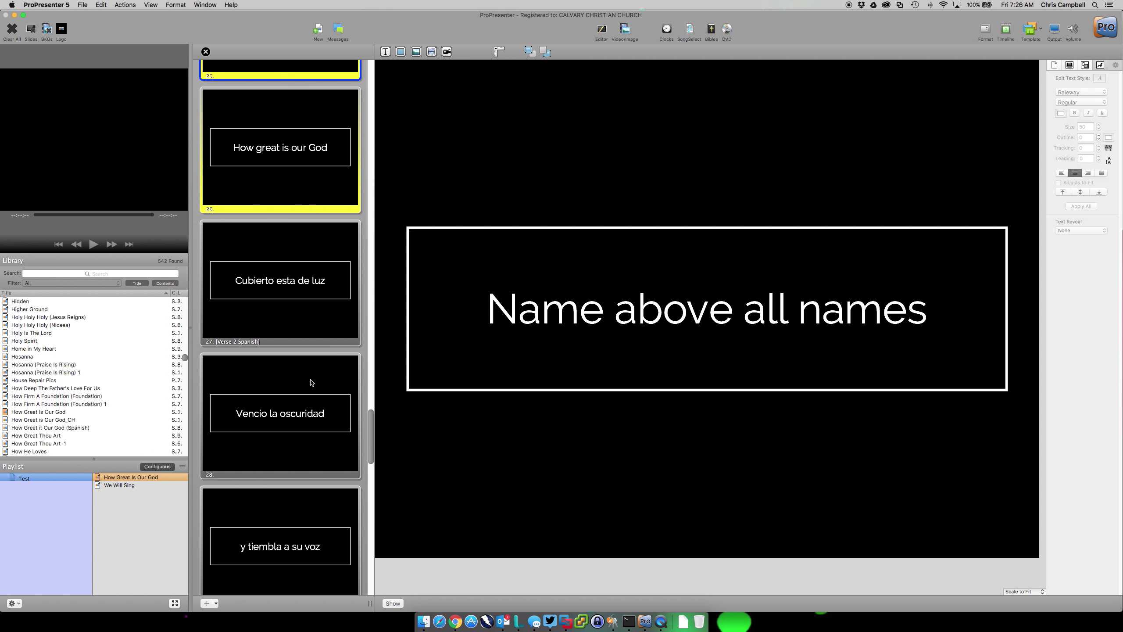
pyautogui.scroll(-5, 312, 383)
pyautogui.scroll(15, 312, 382)
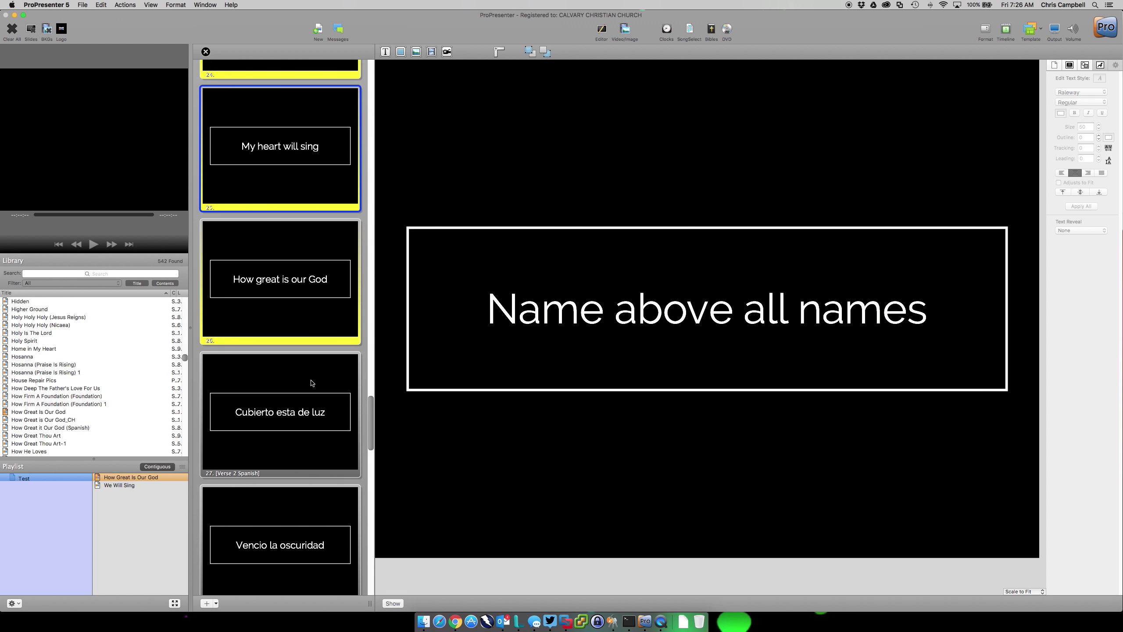
pyautogui.scroll(2, 312, 382)
# Step: Examine the slide label choices for the bridge slides "Name above all names" and "Worthy of all praise"
pyautogui.click(301, 315)
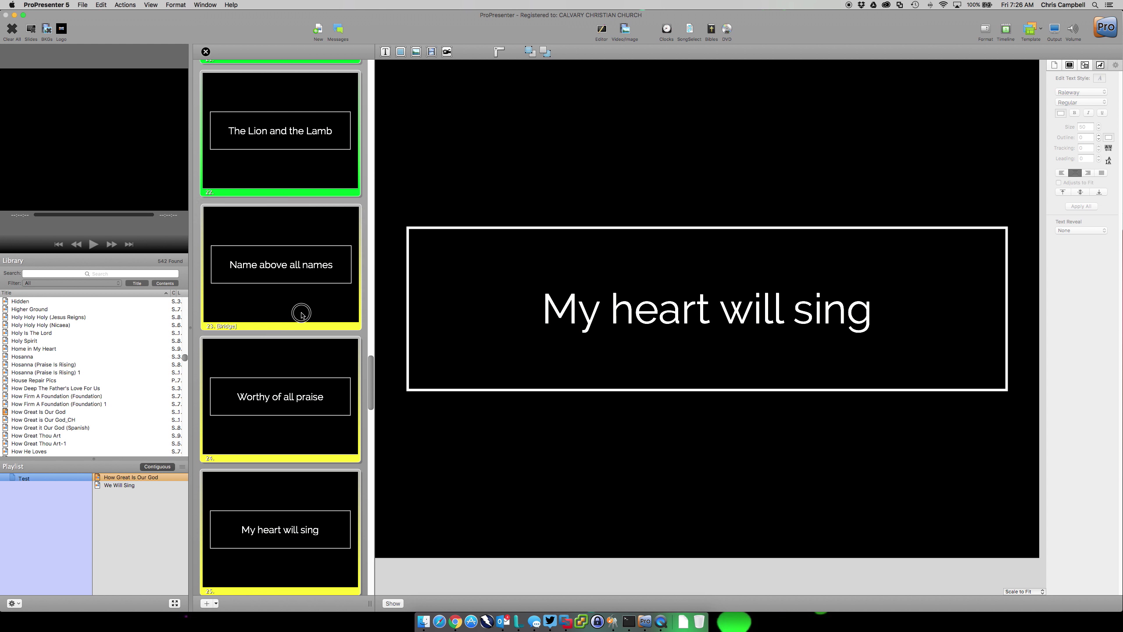
pyautogui.rightClick(302, 315)
pyautogui.moveTo(355, 440)
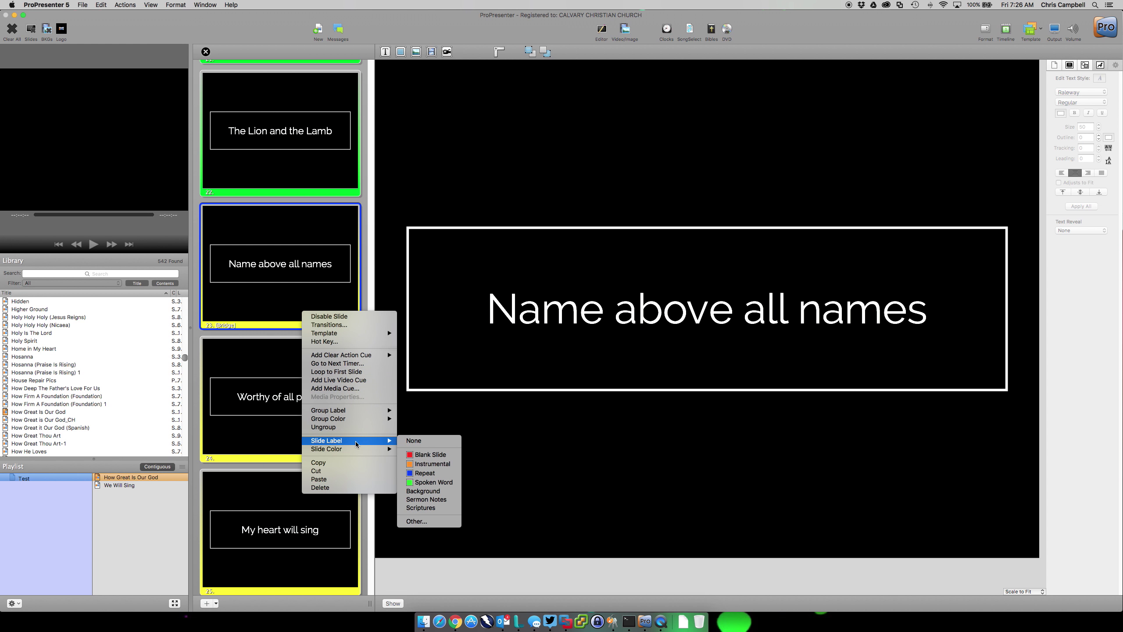
pyautogui.keyDown('shift'); pyautogui.click(233, 431); pyautogui.keyUp('shift')
pyautogui.rightClick(258, 437)
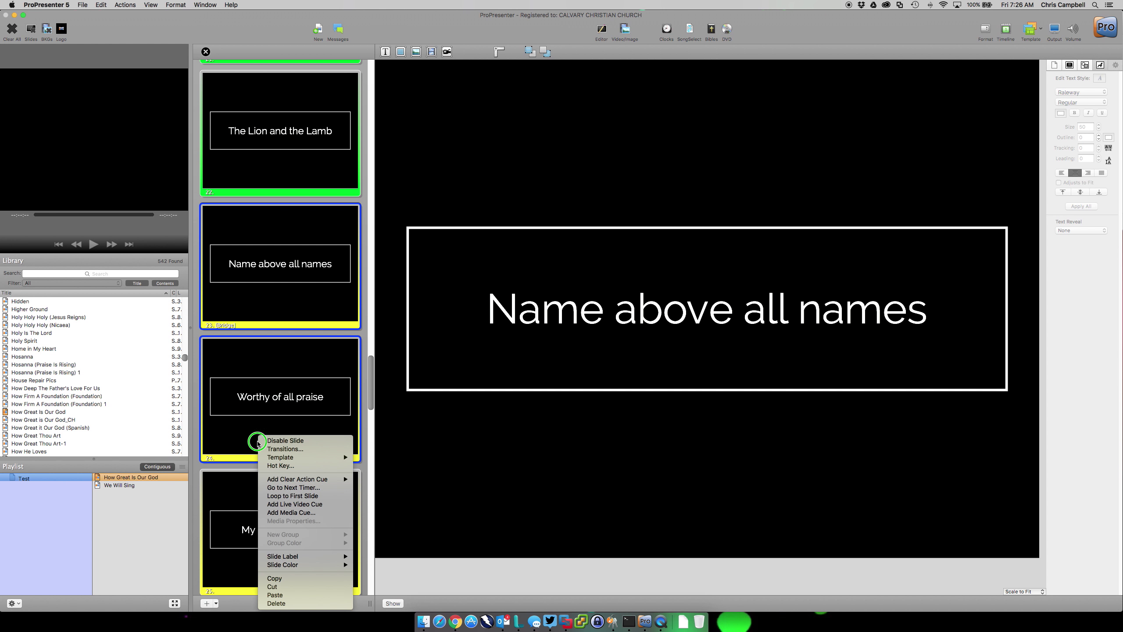
pyautogui.moveTo(341, 557)
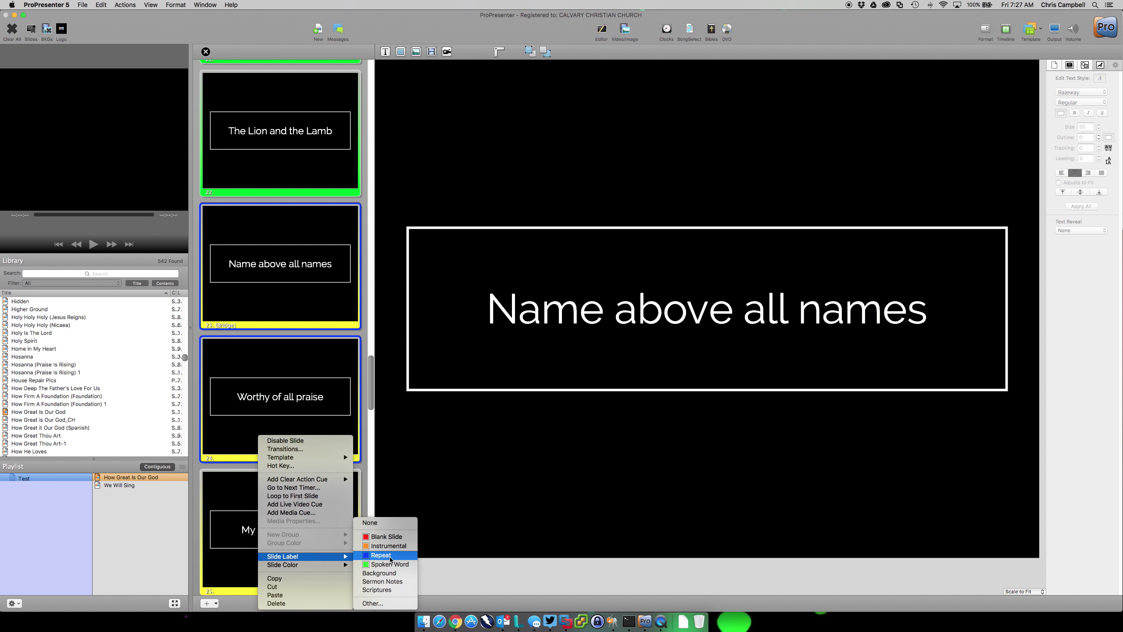
# Step: Assign the Repeat slide label to the last bridge slide, "How great is our God"
pyautogui.click(231, 409)
pyautogui.scroll(-10, 240, 425)
pyautogui.click(240, 423)
pyautogui.rightClick(242, 424)
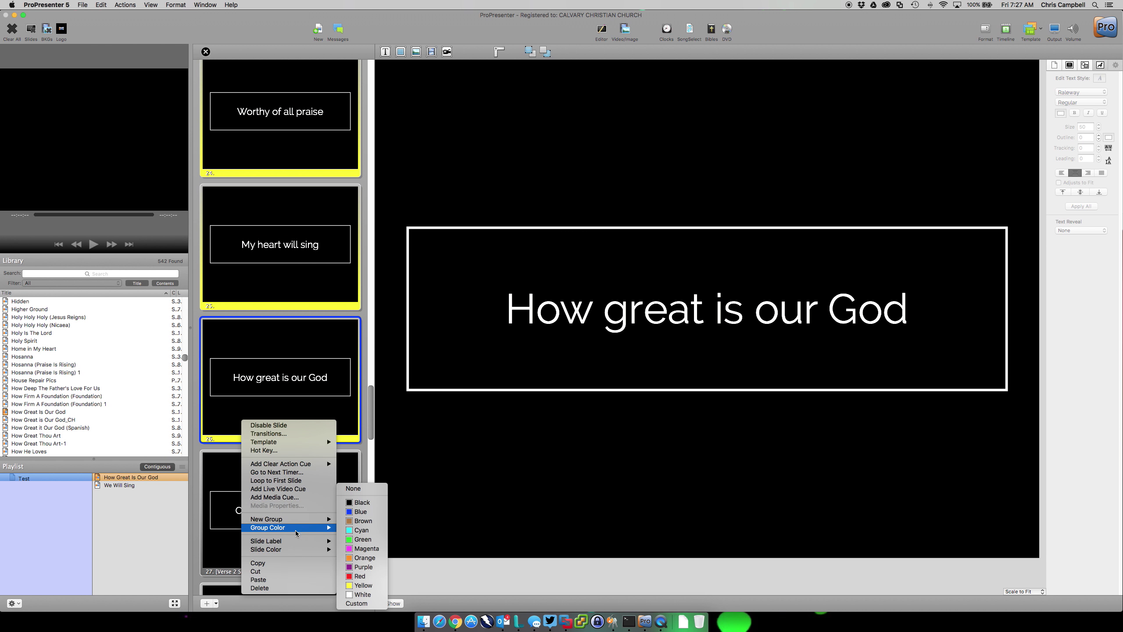
pyautogui.click(364, 555)
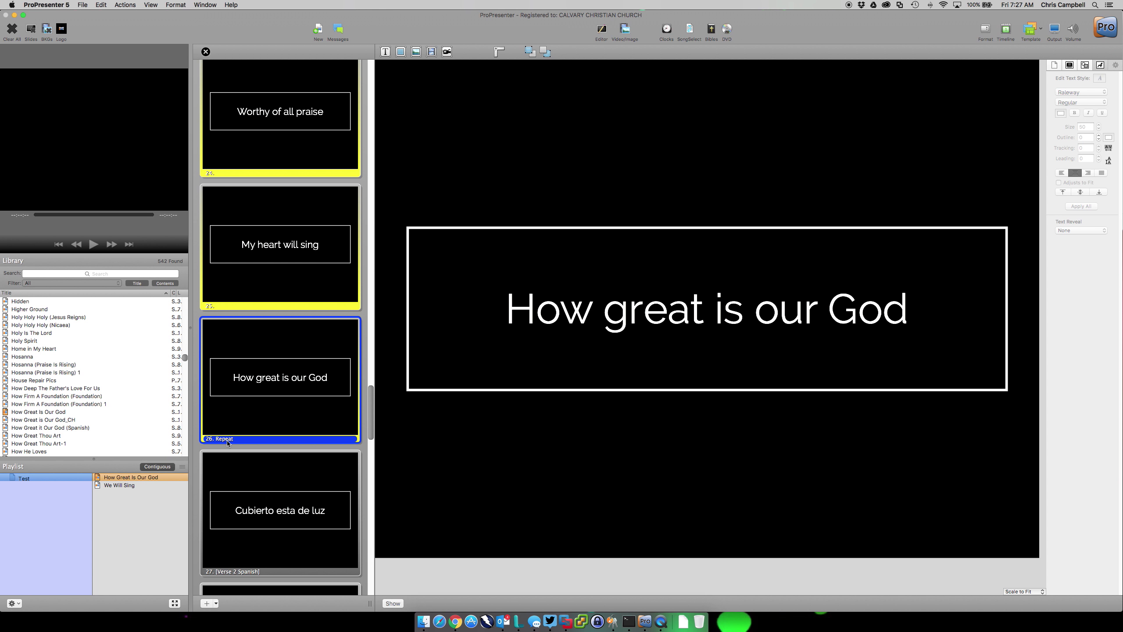
# Step: Close the slide editor and set the slide label of the last bridge slide, "How great is our God", to None
pyautogui.click(206, 51)
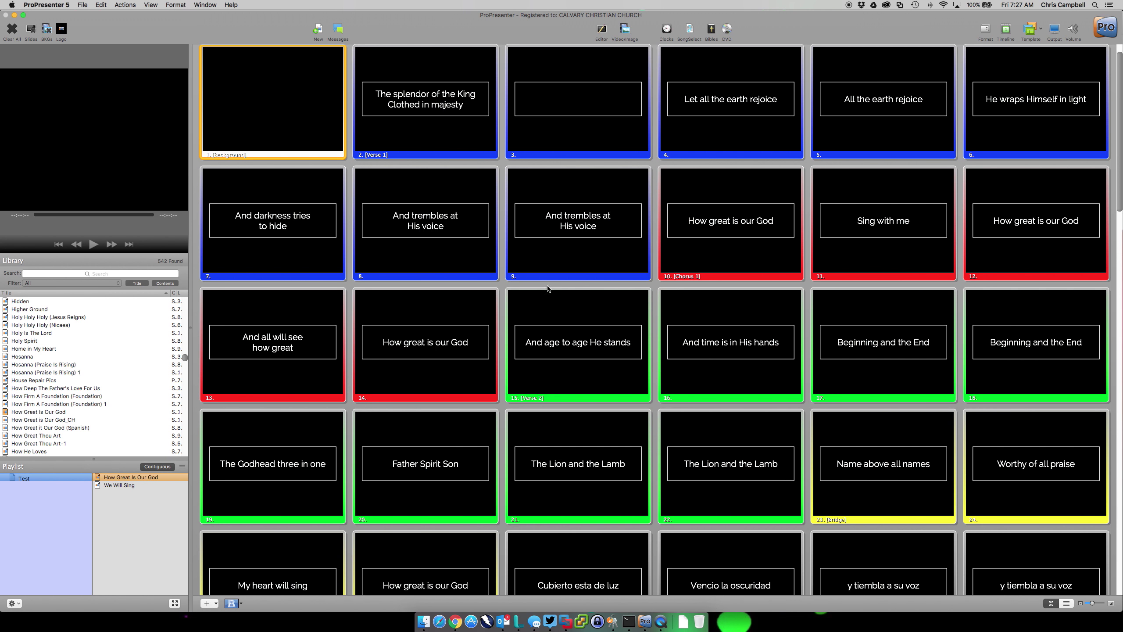
pyautogui.scroll(-2, 587, 311)
pyautogui.scroll(-3, 587, 311)
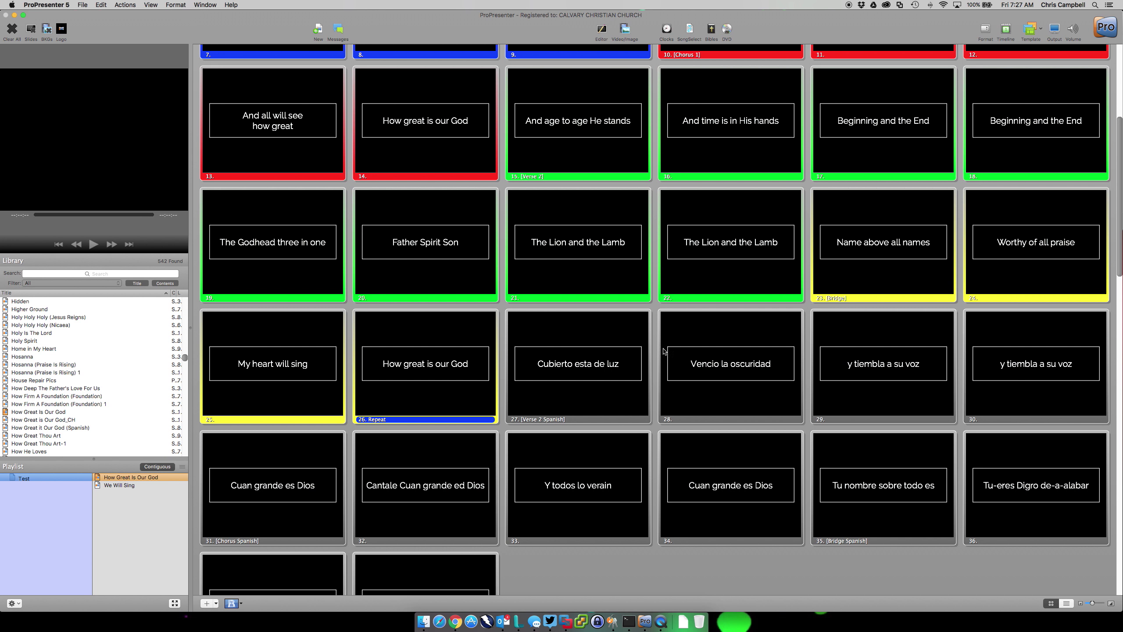
pyautogui.rightClick(418, 392)
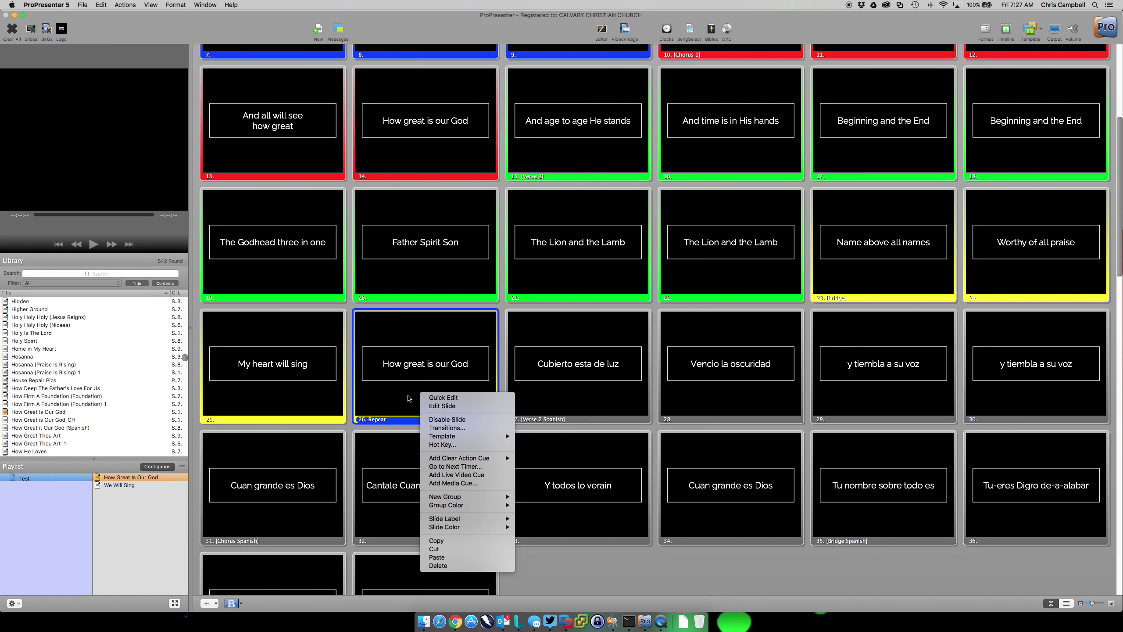
pyautogui.moveTo(479, 520)
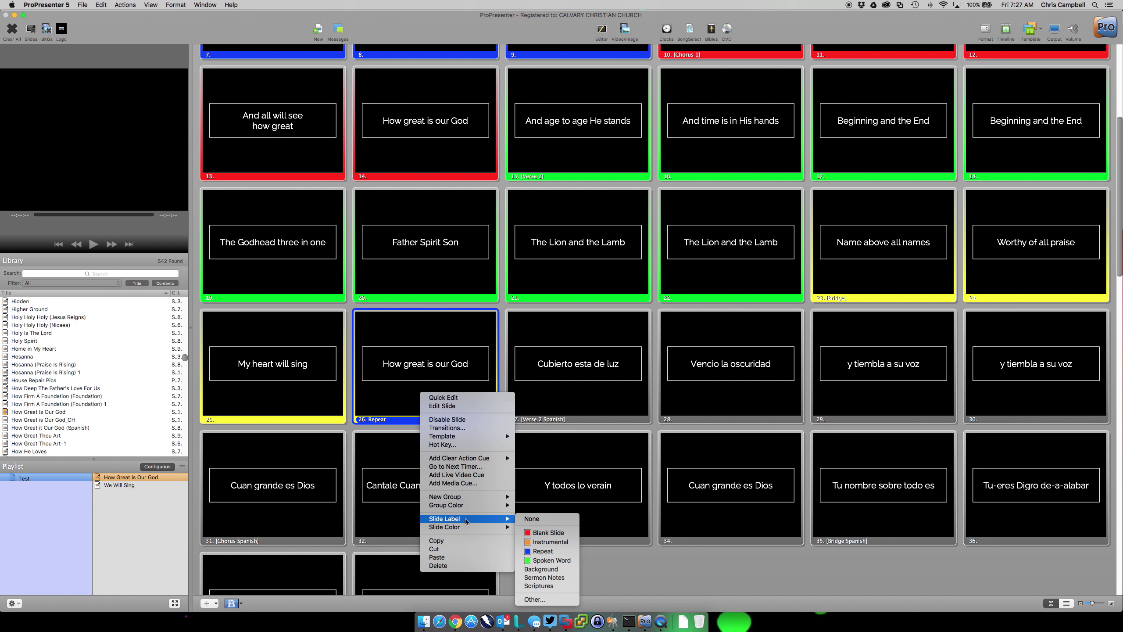
pyautogui.click(539, 523)
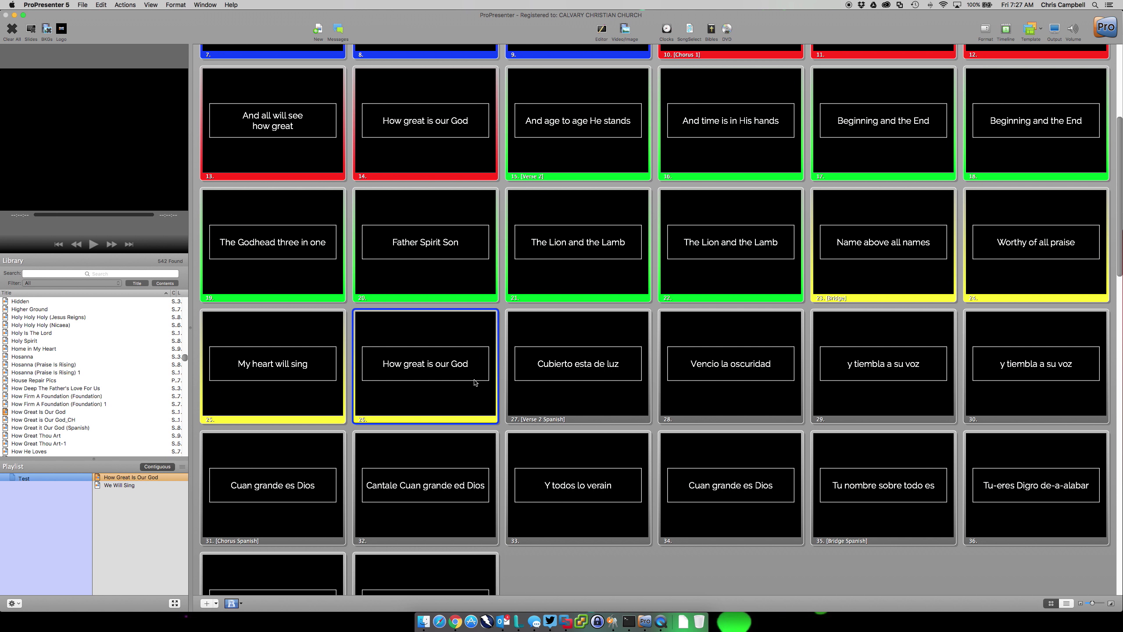
# Step: Open the "How Great Is Our God" playlist item in Reflow Presentation and enlarge the window
pyautogui.scroll(5, 474, 382)
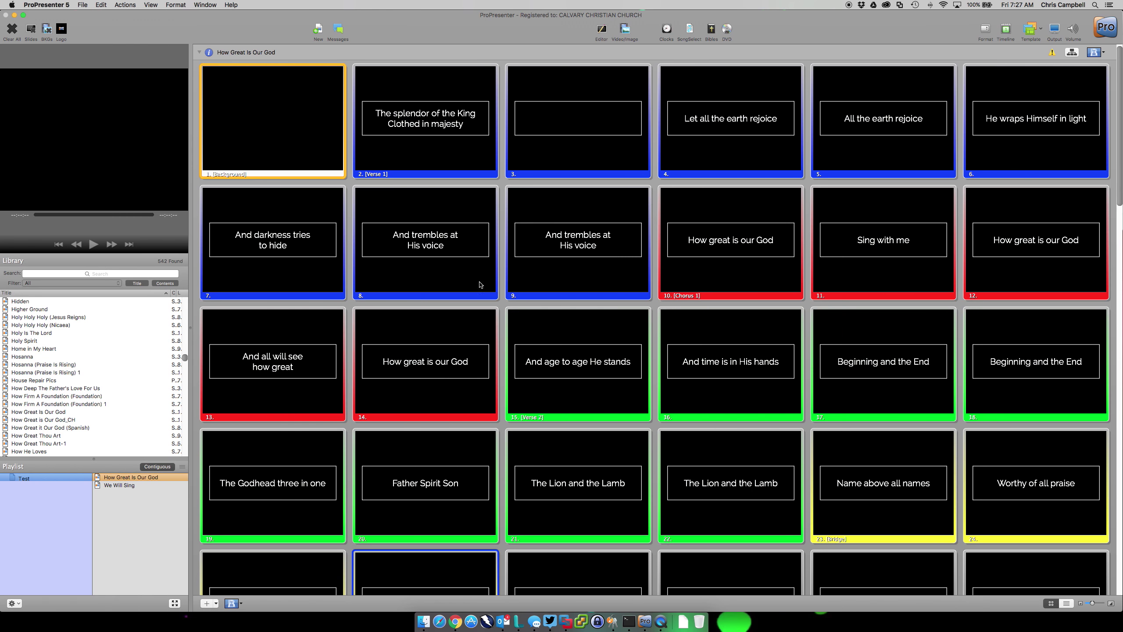
pyautogui.rightClick(143, 481)
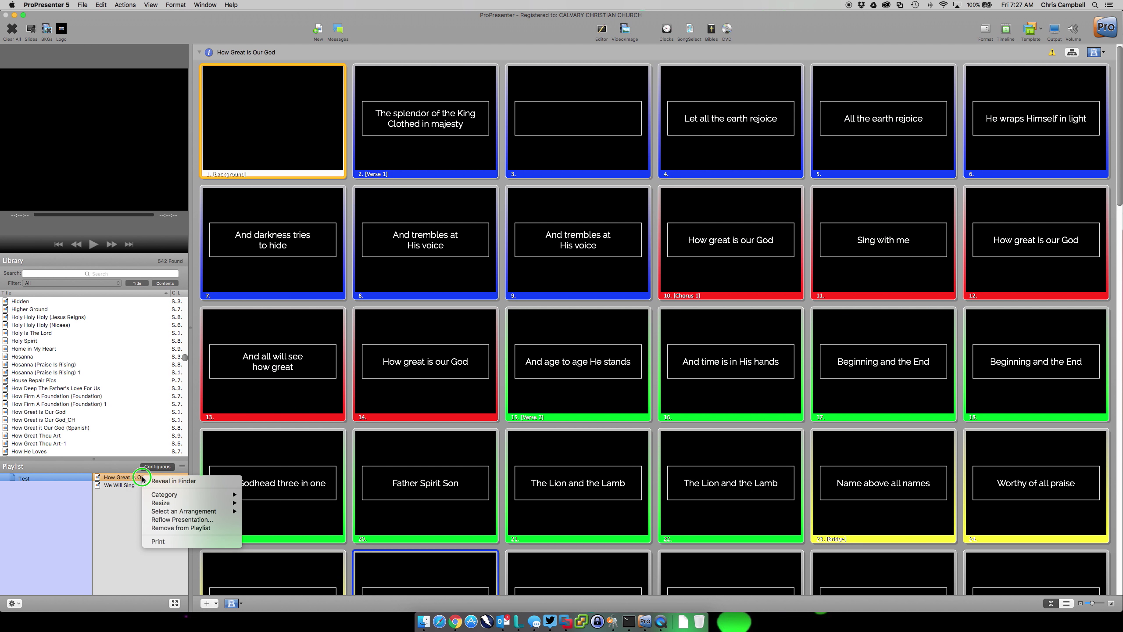
pyautogui.click(176, 520)
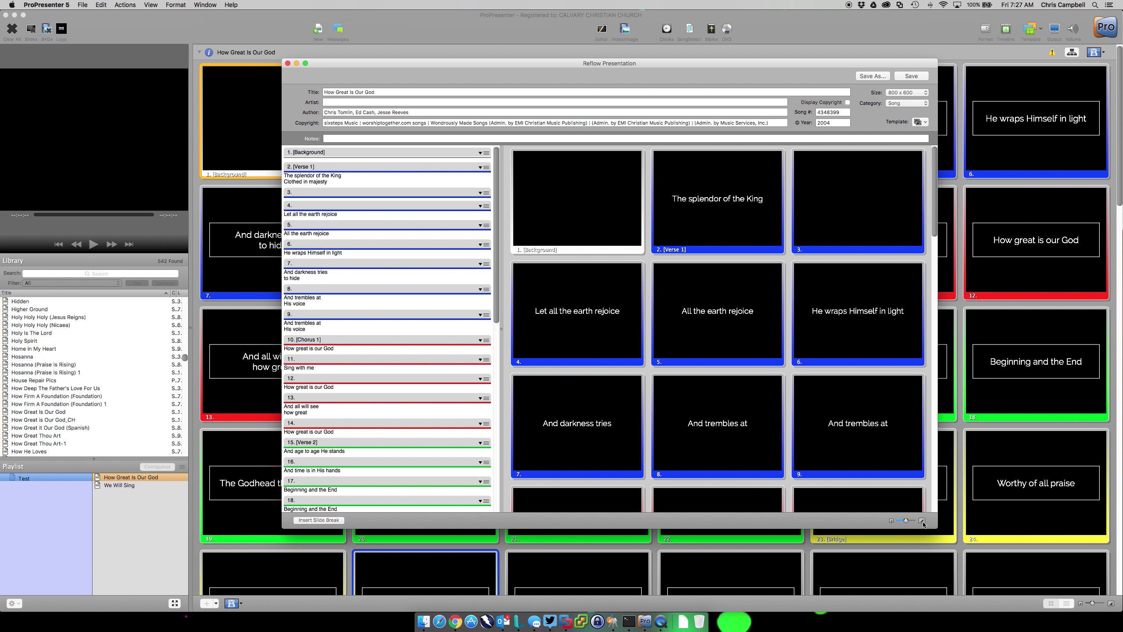
pyautogui.moveTo(936, 528); pyautogui.dragTo(1025, 571)
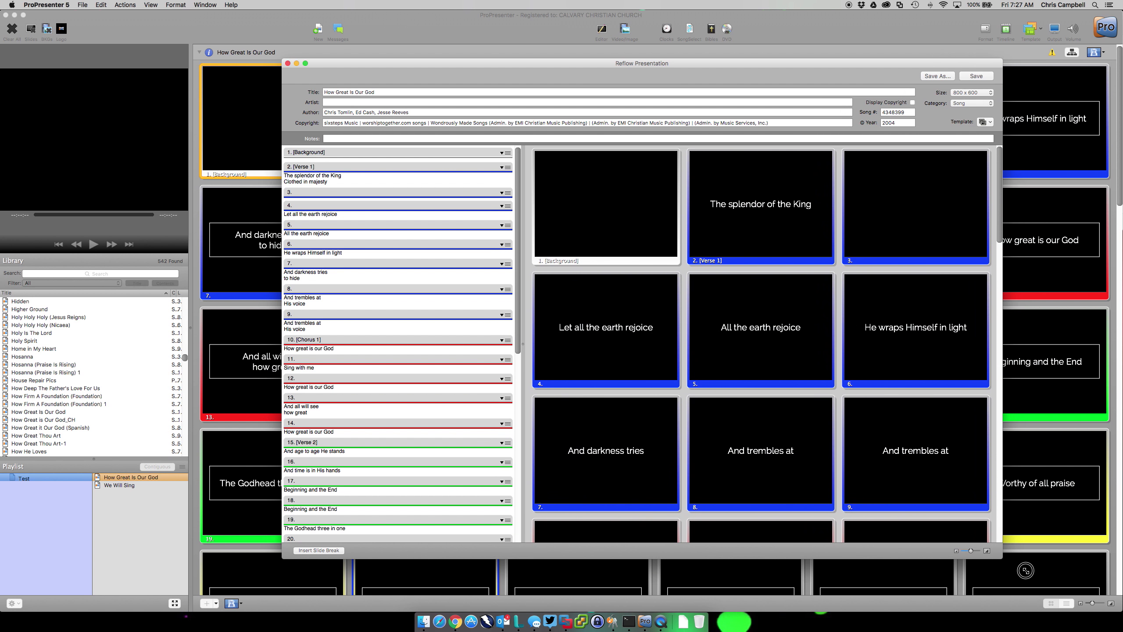
pyautogui.moveTo(283, 58); pyautogui.dragTo(211, 37)
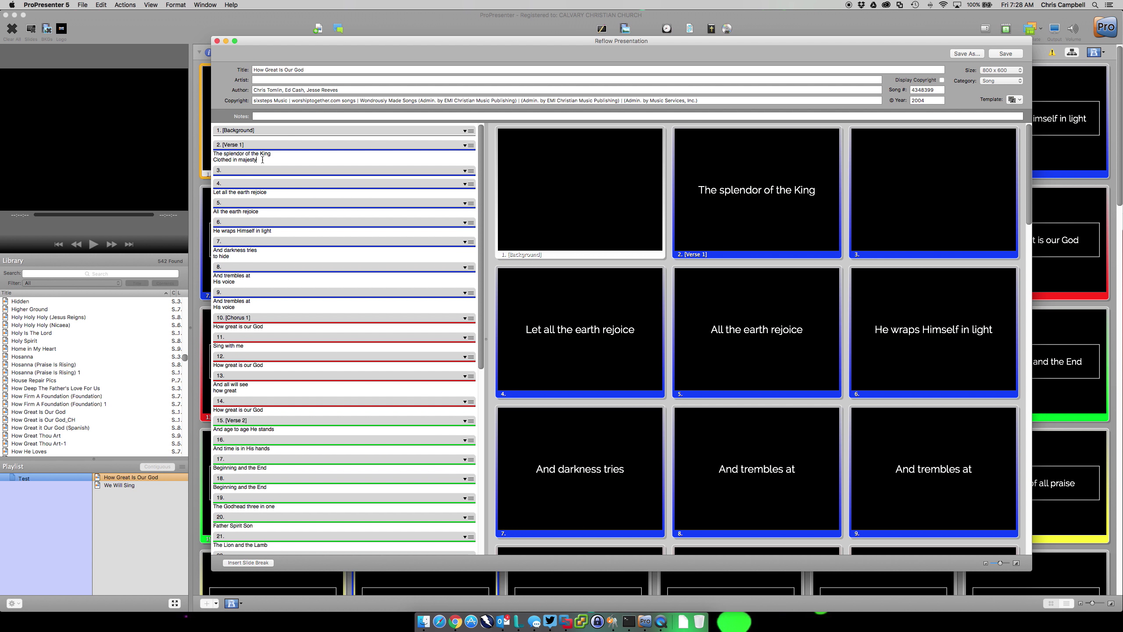
# Step: Remove the empty slide 3 and merge "Let all the earth rejoice" and "All the earth rejoice" into one slide
pyautogui.press('Delete')
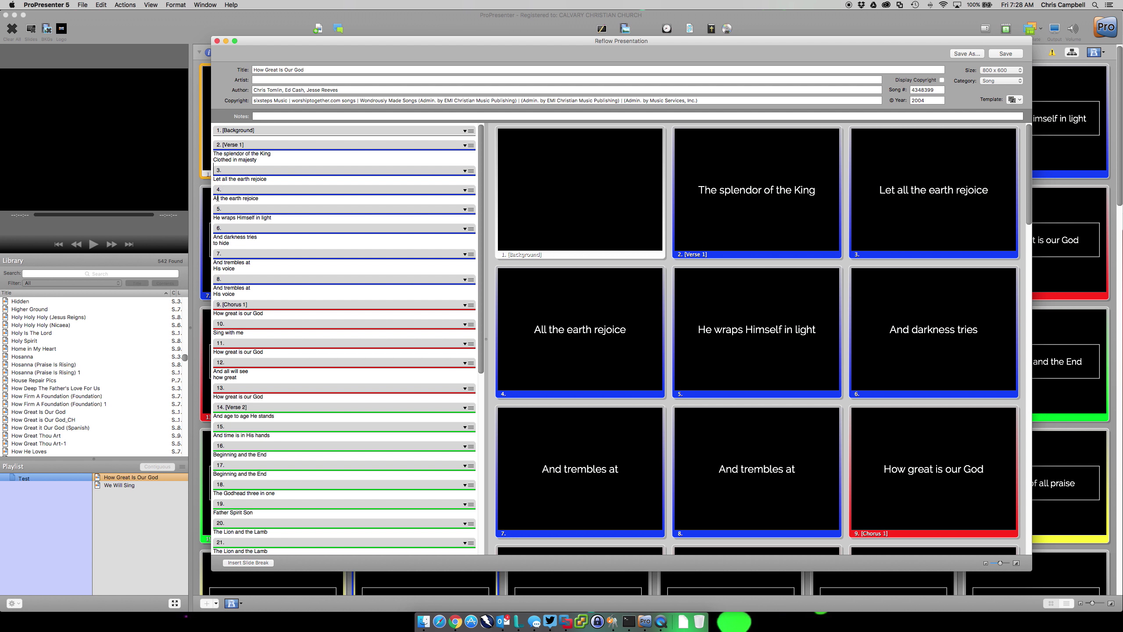
pyautogui.click(280, 179)
pyautogui.press('Delete')
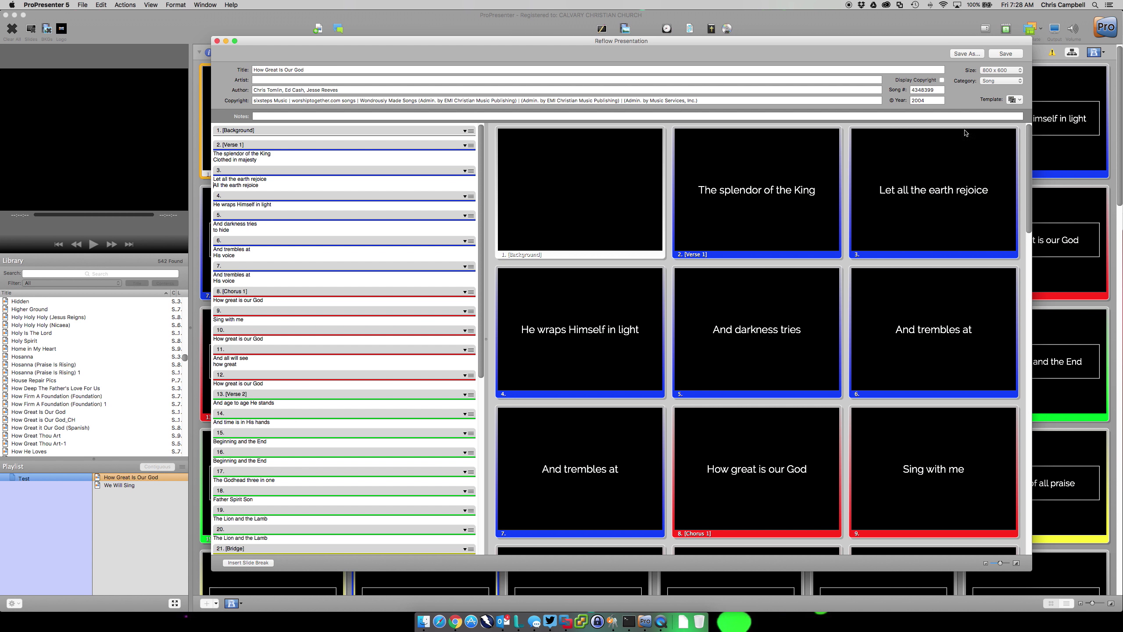
# Step: Apply Template 1 from Worship-Backgrounds to the presentation and remove the extra line after "Clothed in majesty"
pyautogui.click(1016, 100)
pyautogui.moveTo(1021, 111)
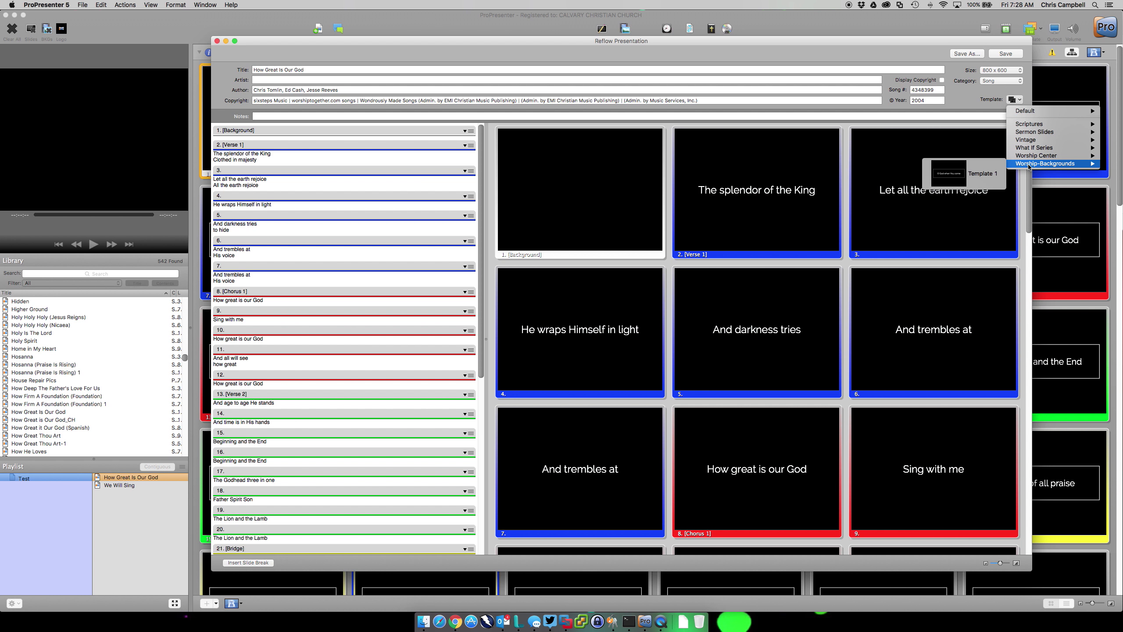
pyautogui.click(986, 175)
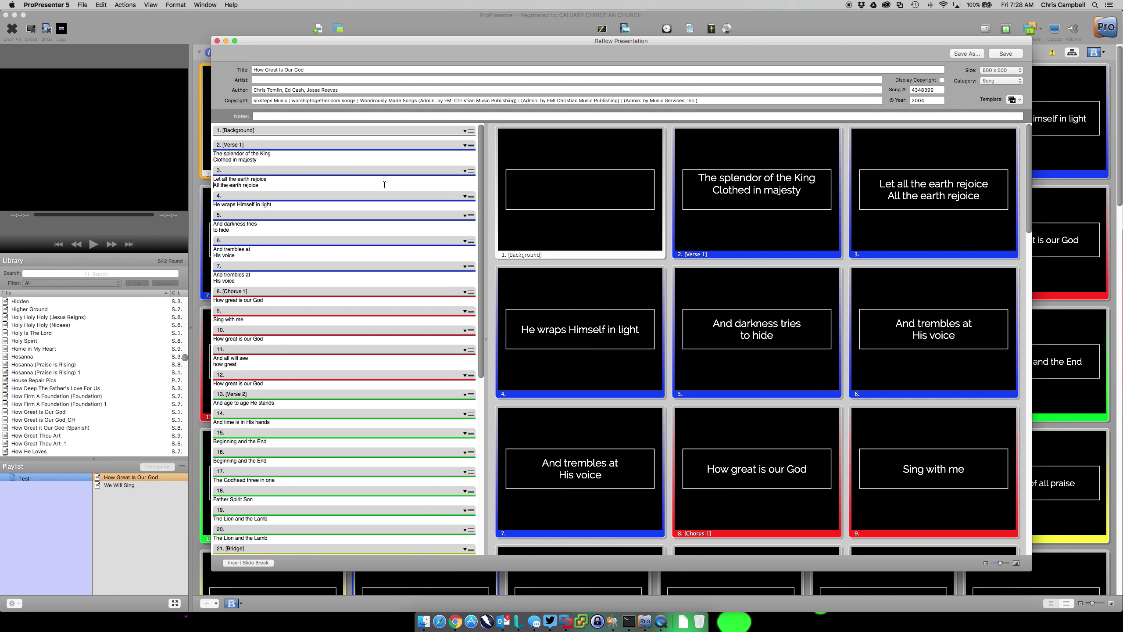
pyautogui.click(276, 159)
pyautogui.press('BackSpace')
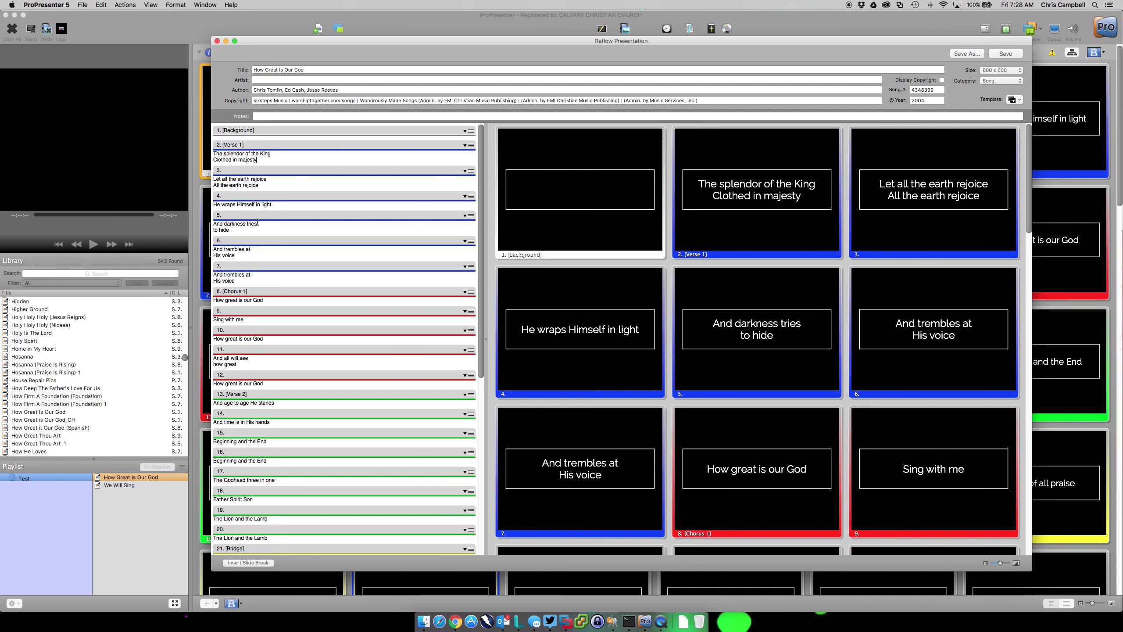
# Step: Merge "He wraps Himself in light" and "And darkness tries to hide" into one two-line slide, and put "And trembles at His voice" on one line
pyautogui.click(287, 206)
pyautogui.press('Delete')
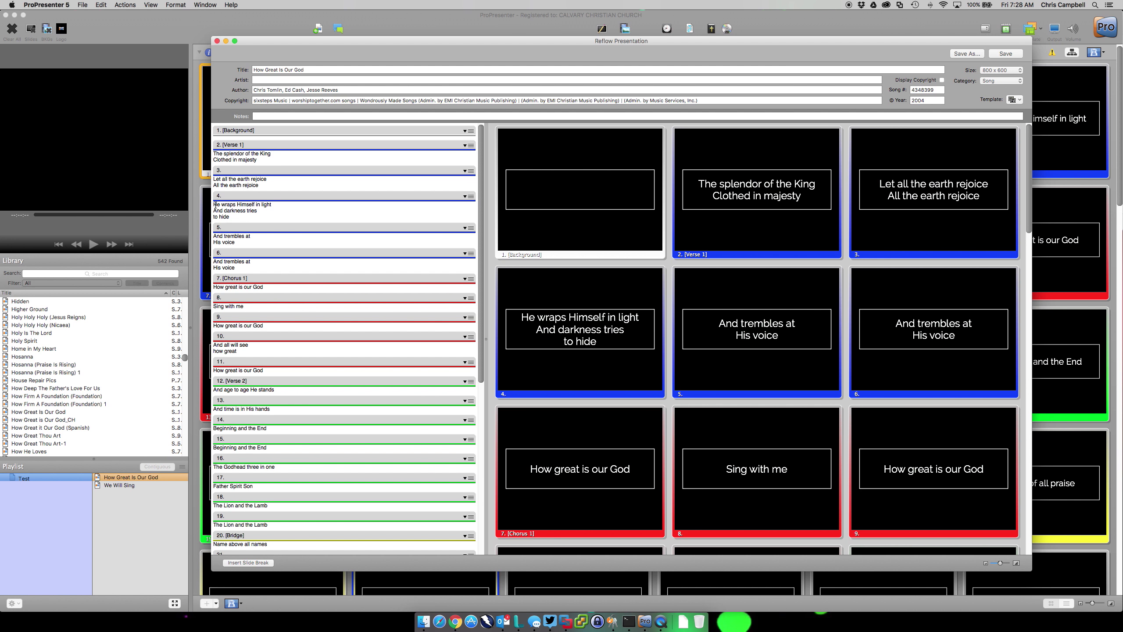
pyautogui.moveTo(216, 204); pyautogui.dragTo(231, 218)
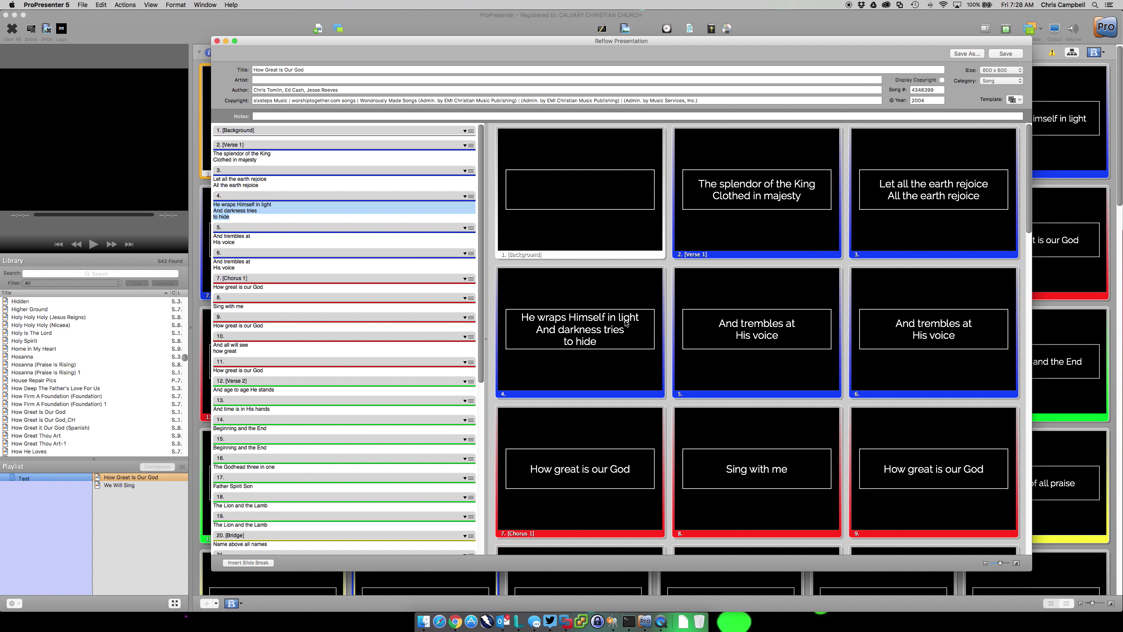
pyautogui.click(274, 212)
pyautogui.press('Delete')
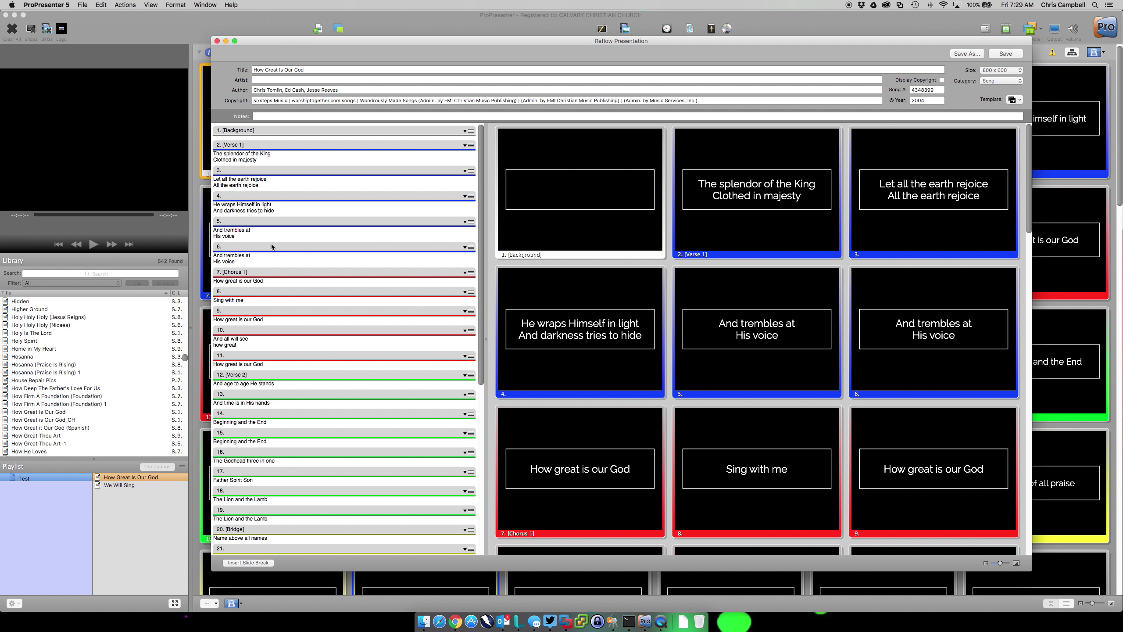
pyautogui.press('Delete')
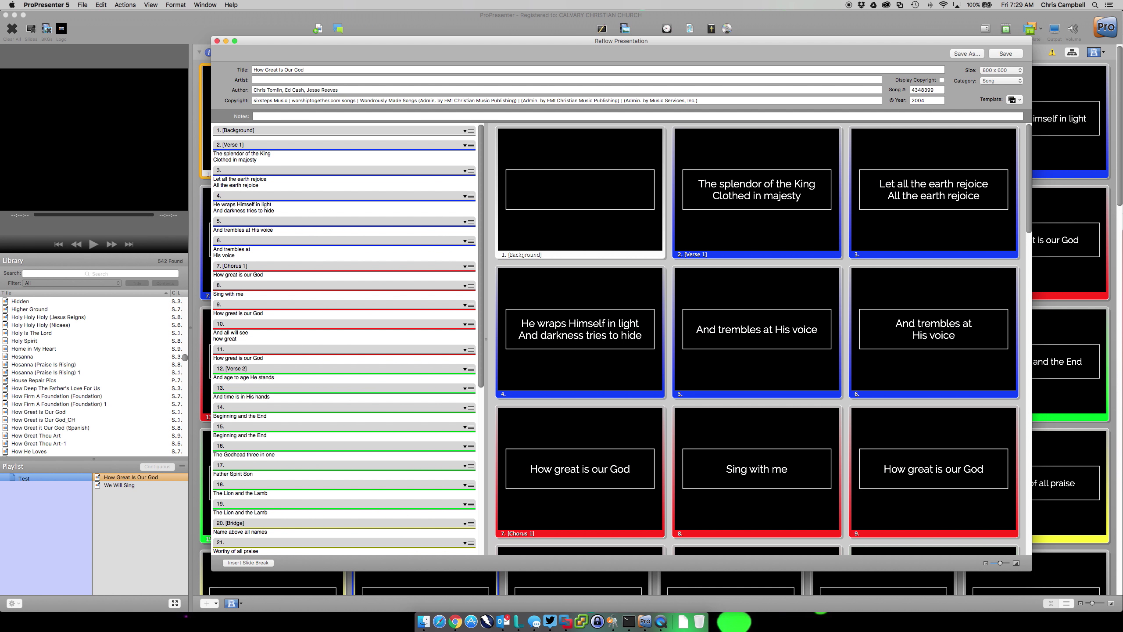
# Step: Put the second "And trembles at His voice" on one line and merge it with the first into a two-line slide
pyautogui.click(258, 250)
pyautogui.press('Delete')
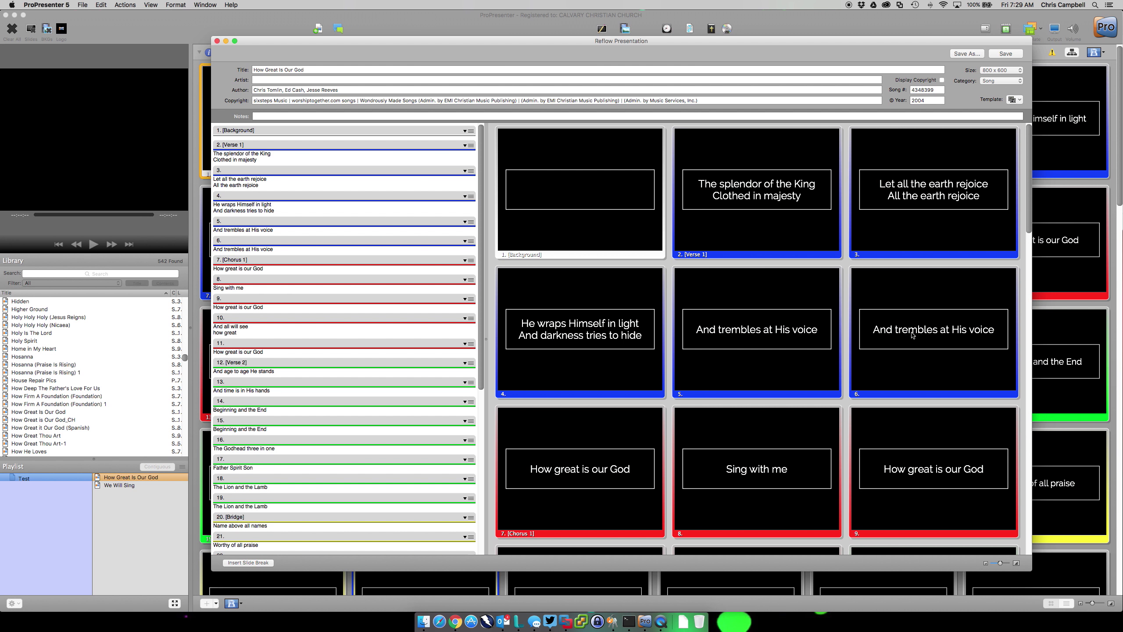
pyautogui.click(284, 229)
pyautogui.press('Delete')
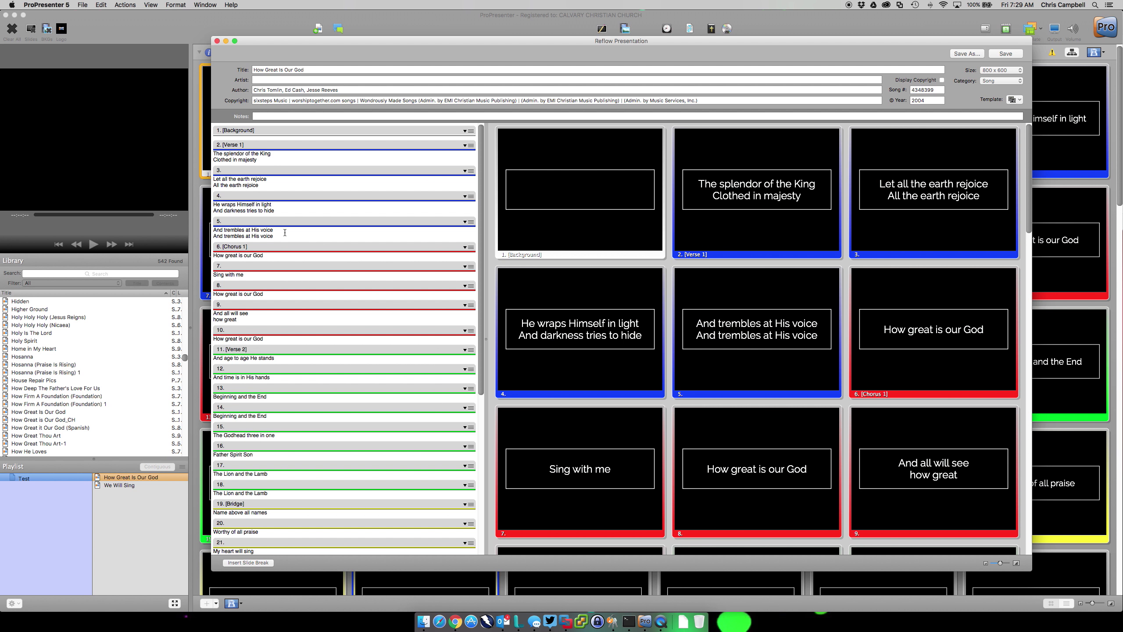
pyautogui.click(277, 254)
pyautogui.scroll(2, 278, 265)
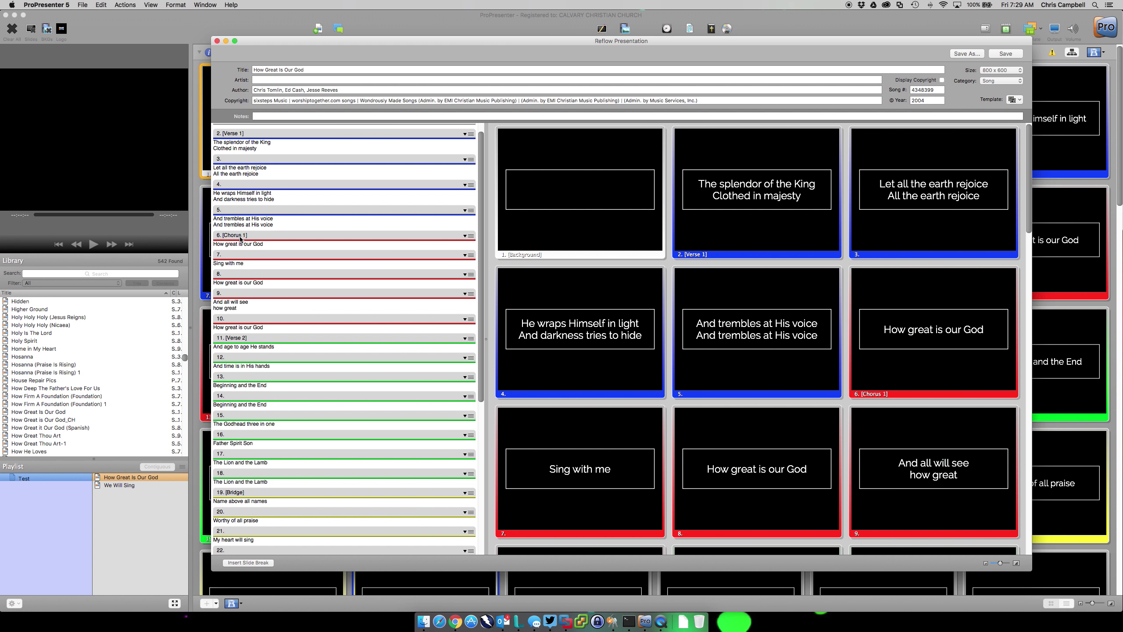
pyautogui.click(465, 236)
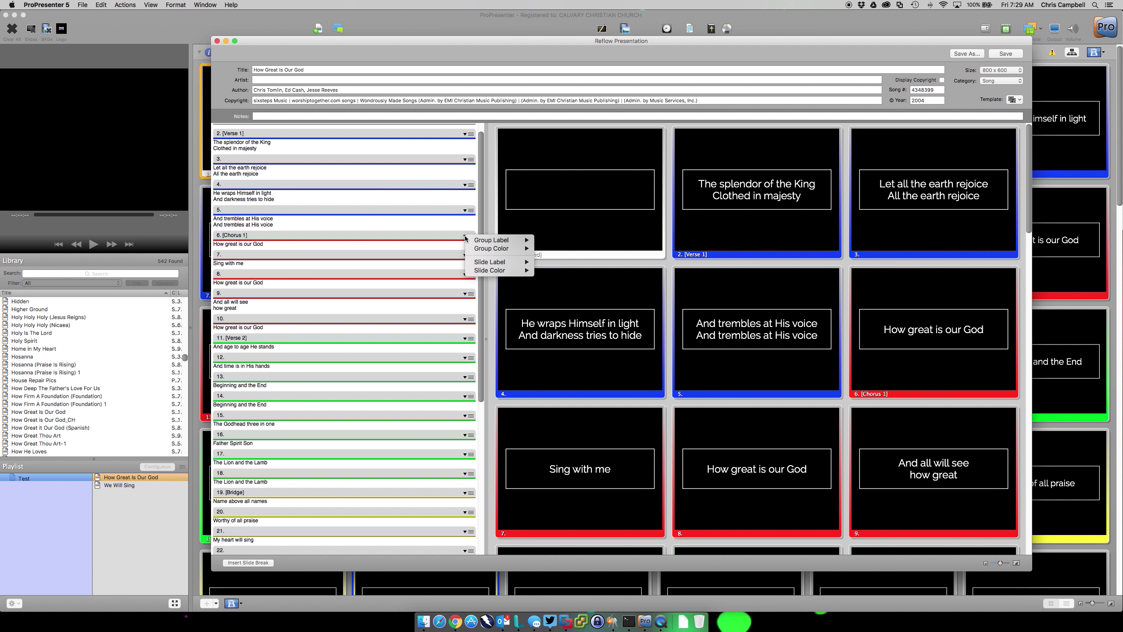
pyautogui.moveTo(481, 241)
pyautogui.moveTo(488, 262)
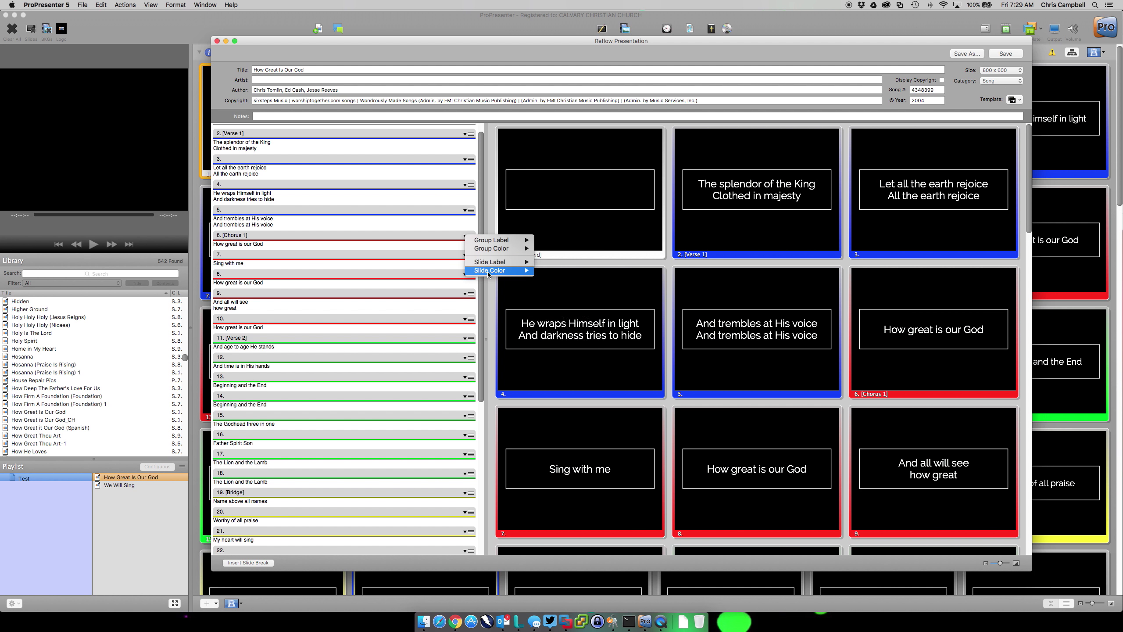
pyautogui.click(429, 250)
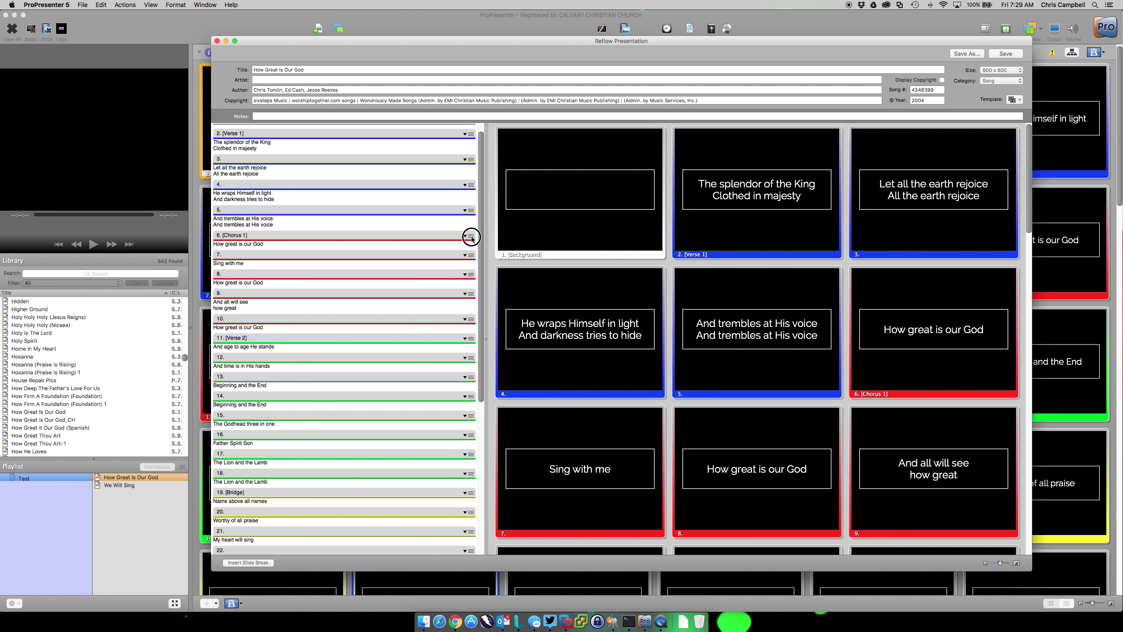
pyautogui.press('BackSpace')
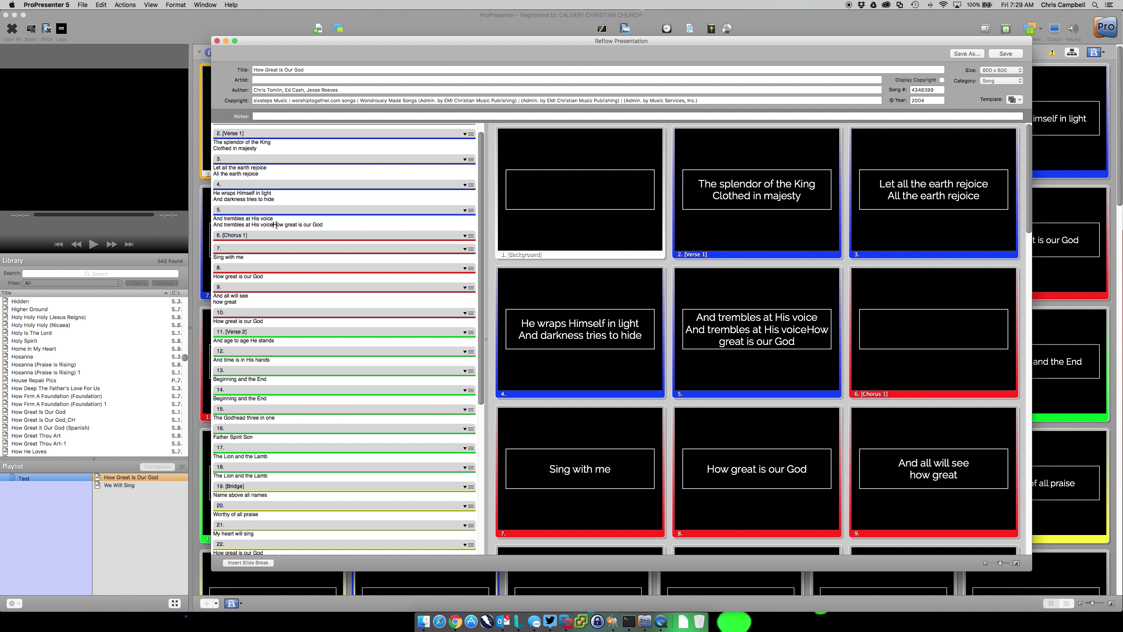
pyautogui.moveTo(274, 225); pyautogui.dragTo(398, 241)
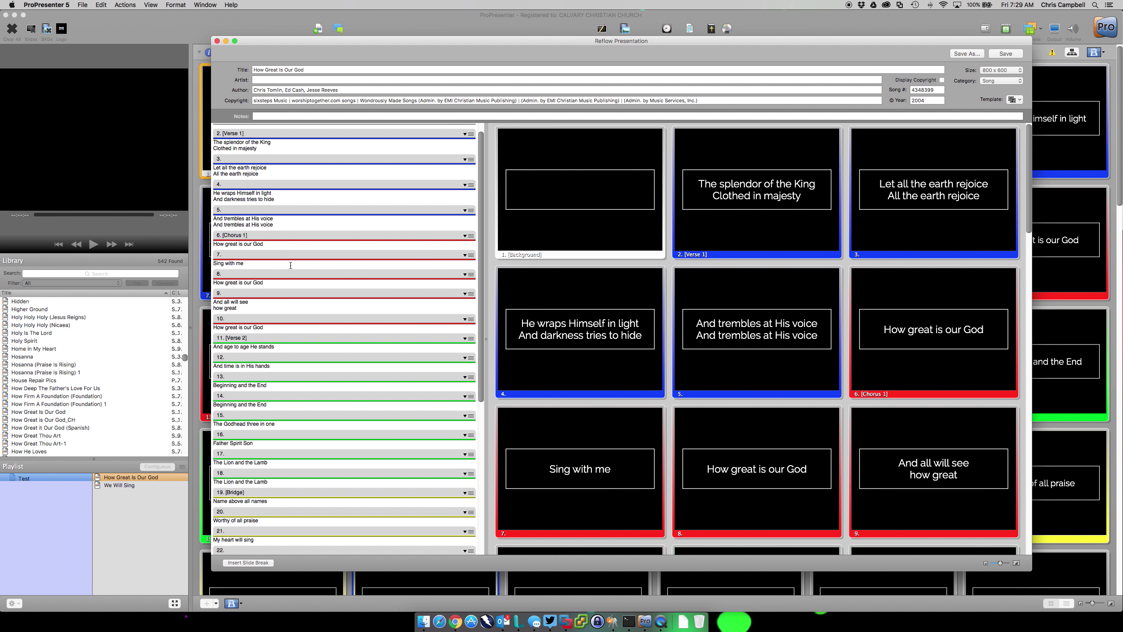
# Step: Move "Sing with me" below "How great is our God" on the Chorus 1 slide and remove the emptied slide 7
pyautogui.moveTo(472, 255); pyautogui.dragTo(471, 264)
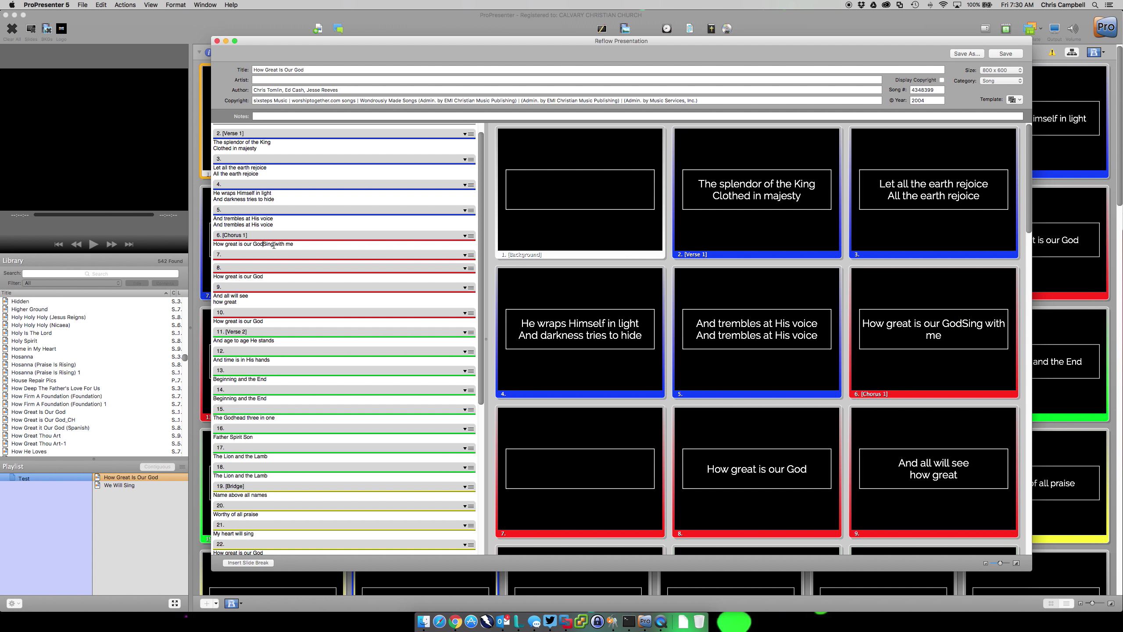
pyautogui.press('Return')
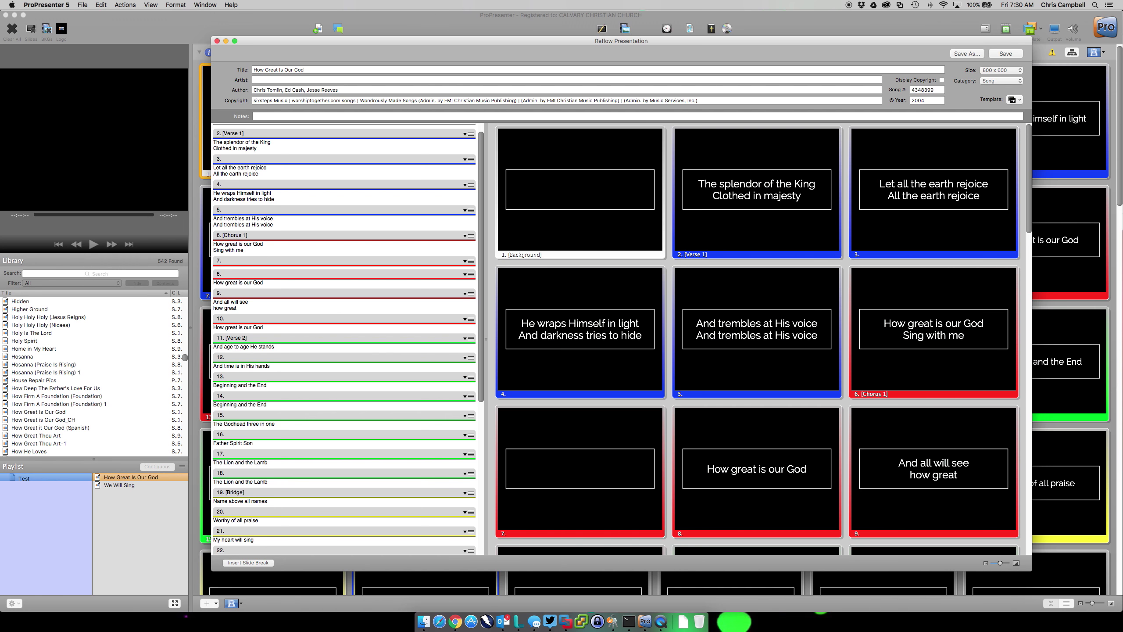
pyautogui.click(254, 251)
pyautogui.press('Delete')
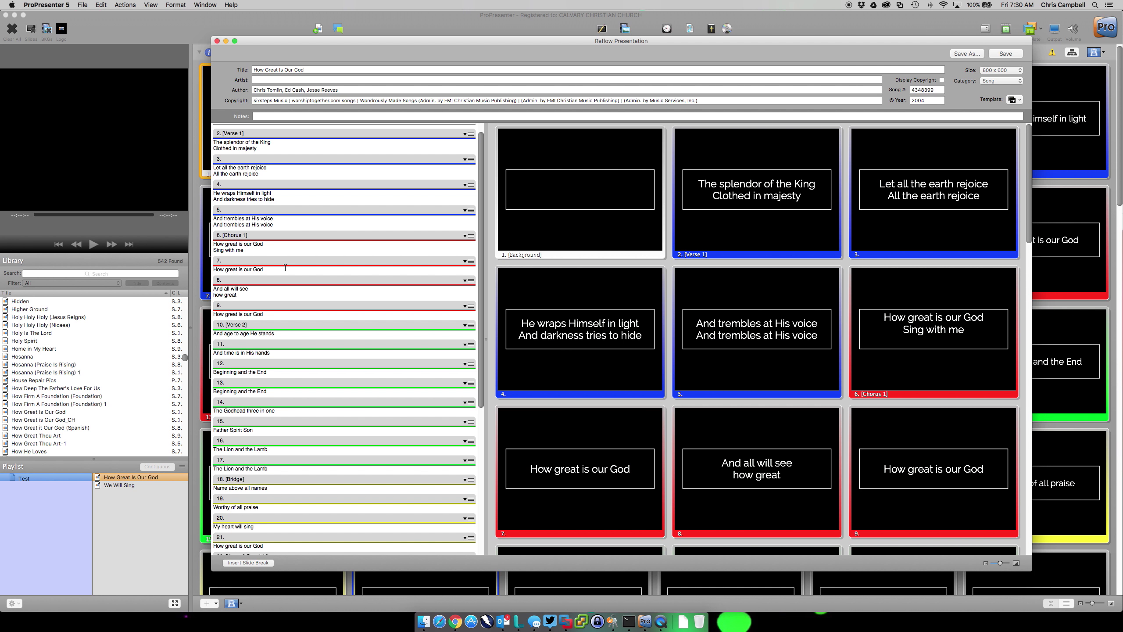
# Step: Merge "And all will see how great" as one line into slide 7 and remove the extra line after "Sing with me"
pyautogui.press('Delete')
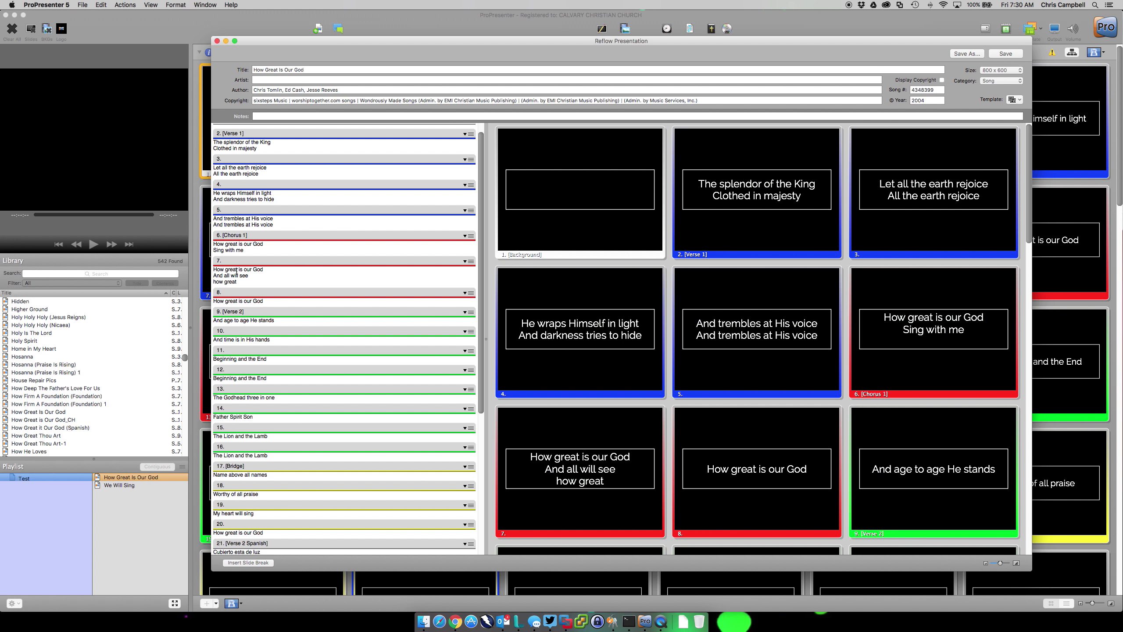
pyautogui.click(256, 276)
pyautogui.press('Delete')
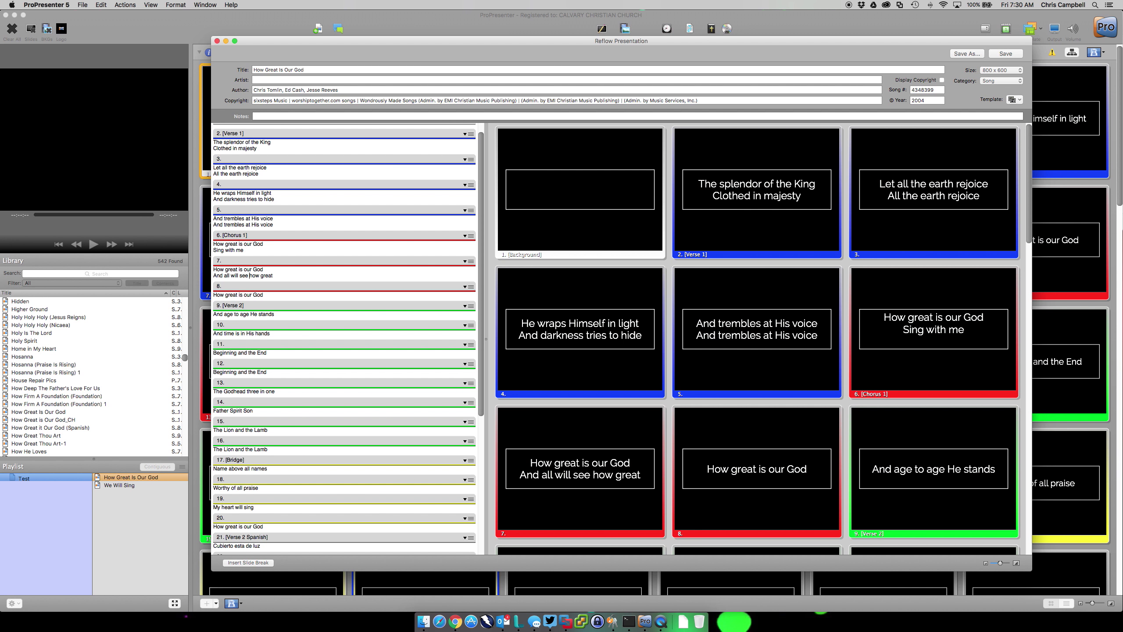
pyautogui.click(262, 250)
pyautogui.press('Delete')
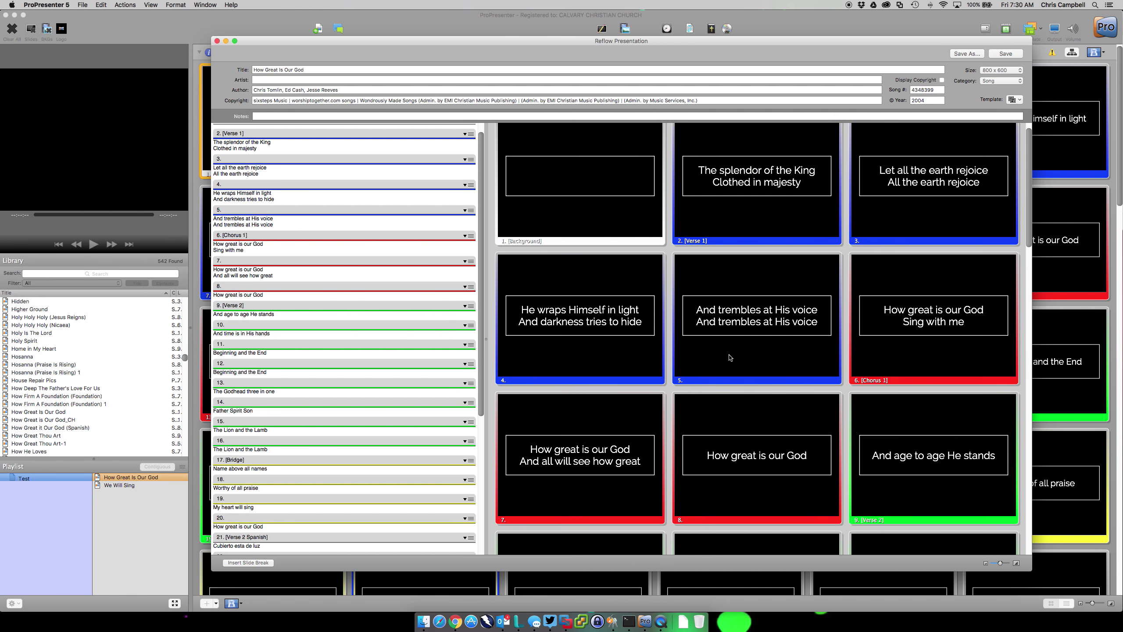
pyautogui.scroll(-15, 729, 358)
pyautogui.scroll(-15, 729, 357)
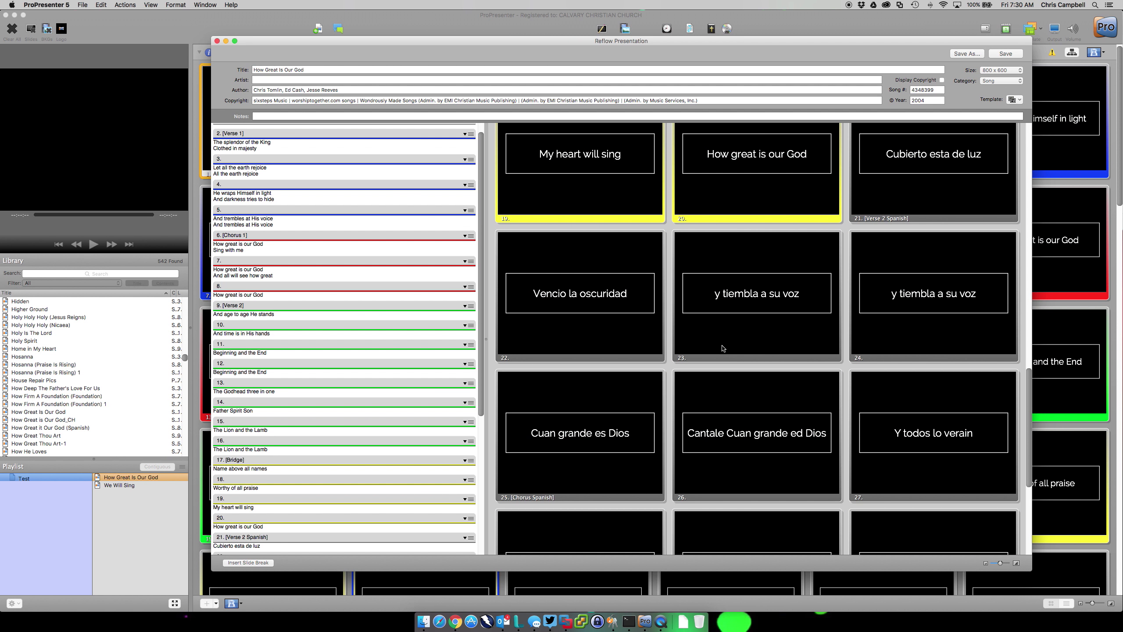
pyautogui.scroll(-10, 722, 350)
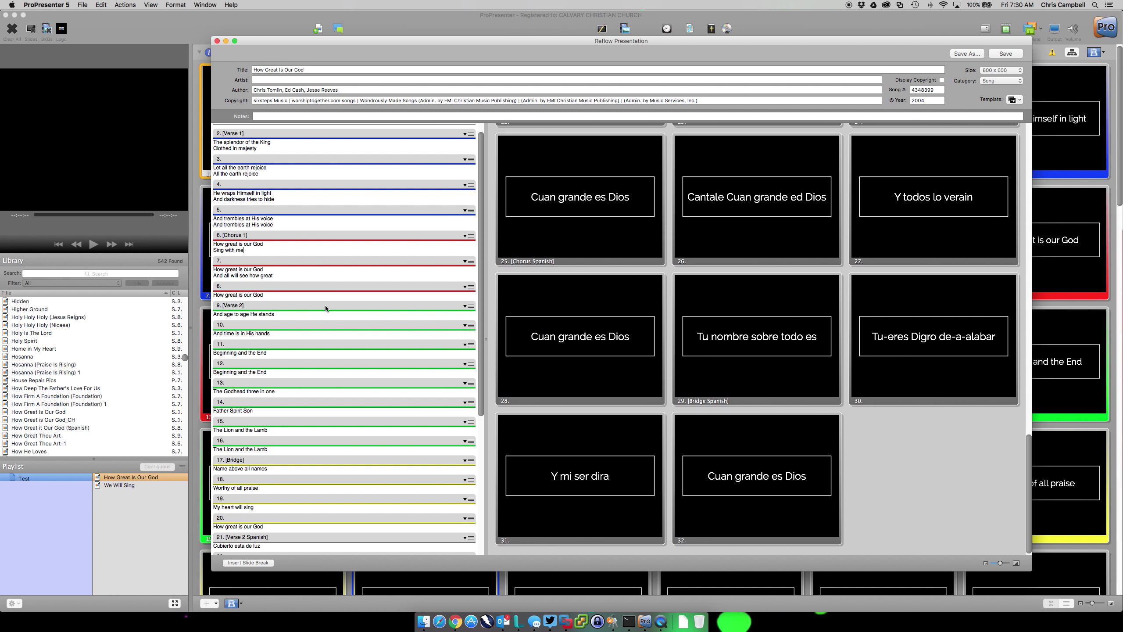
pyautogui.scroll(3, 325, 305)
pyautogui.scroll(20, 620, 320)
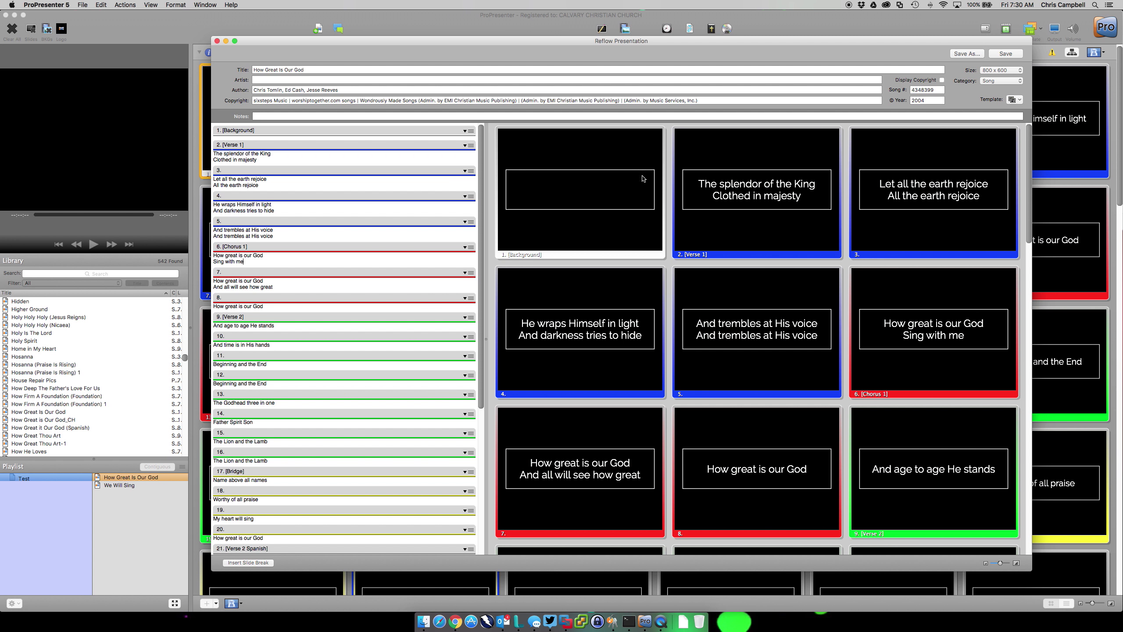
# Step: Add an empty slide in a new Blank group after the last "Cuan grande es Dios" and save the reflowed presentation
pyautogui.scroll(-10, 397, 301)
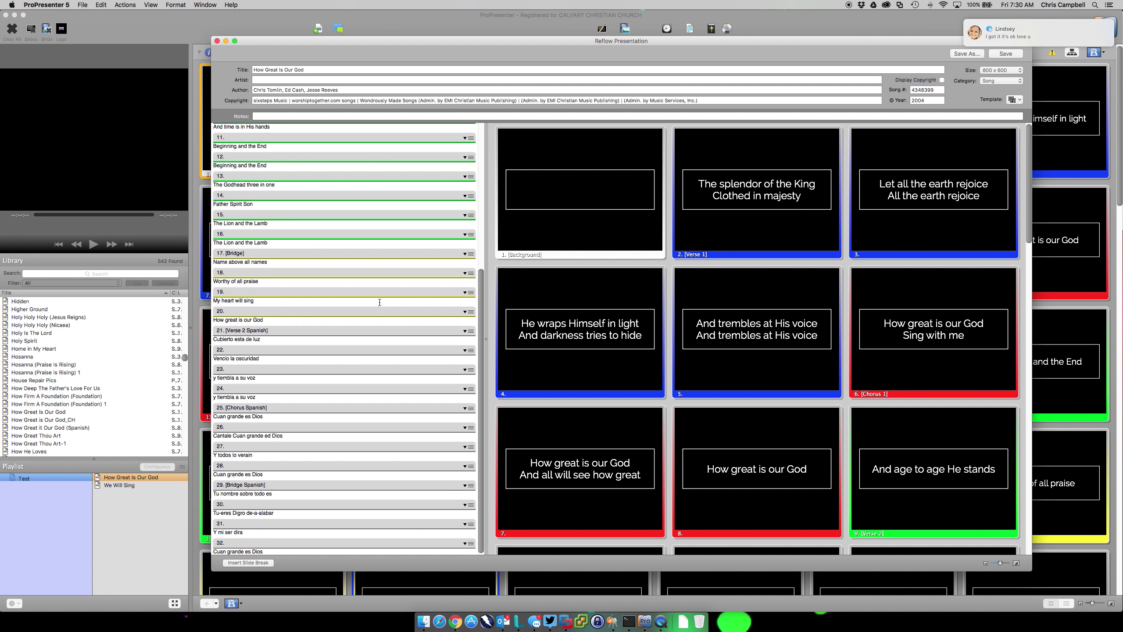
pyautogui.click(267, 553)
pyautogui.click(265, 567)
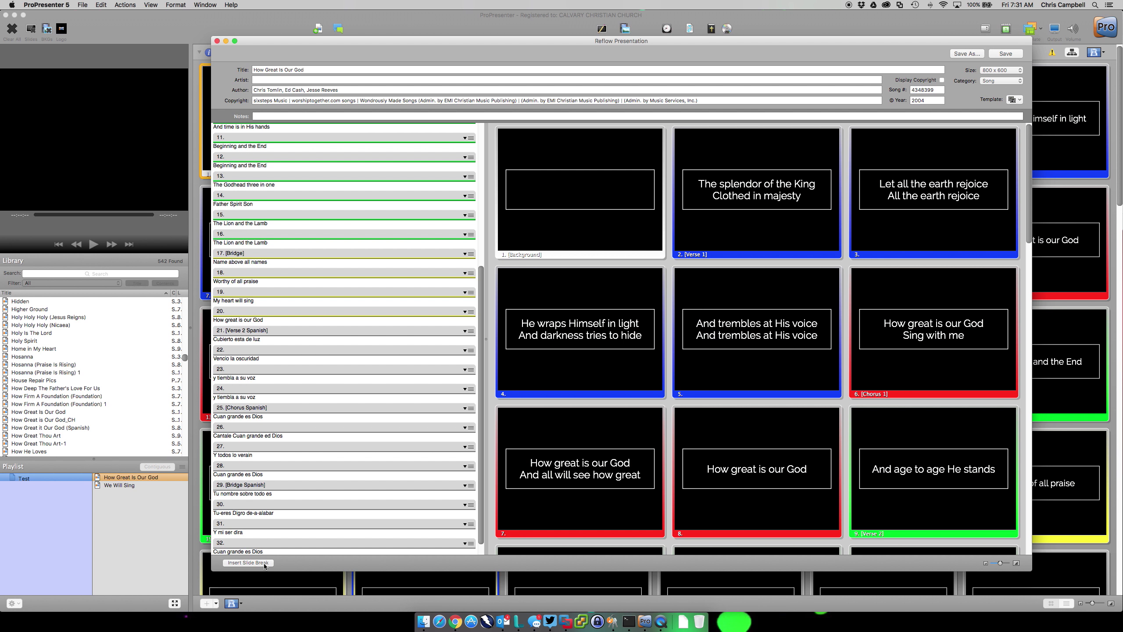
pyautogui.scroll(-1, 301, 507)
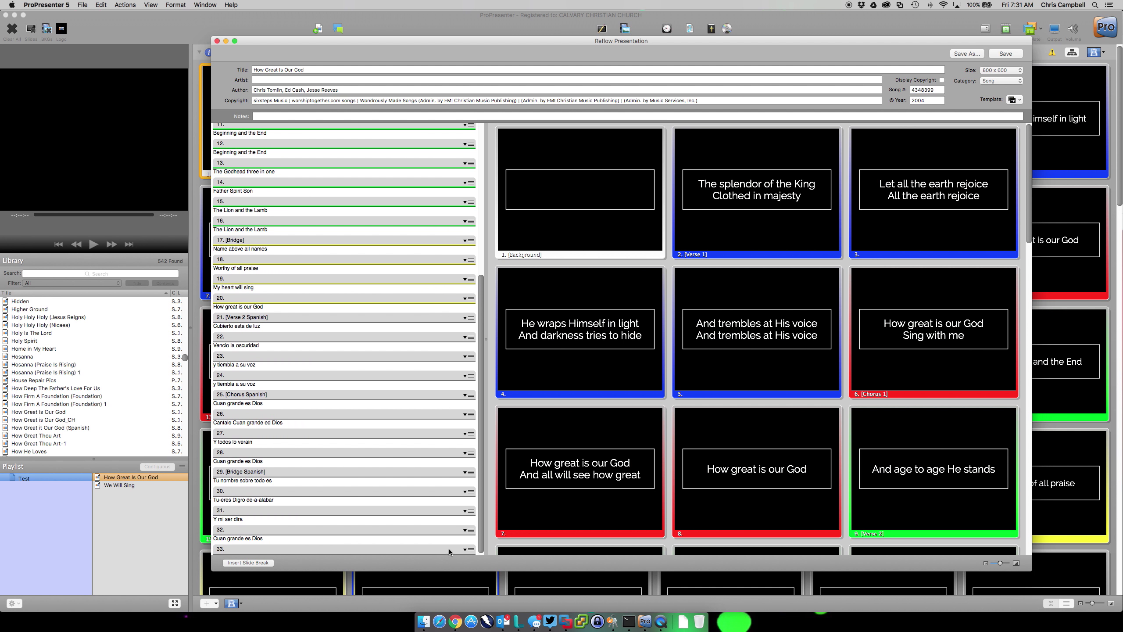
pyautogui.click(464, 550)
pyautogui.moveTo(479, 554)
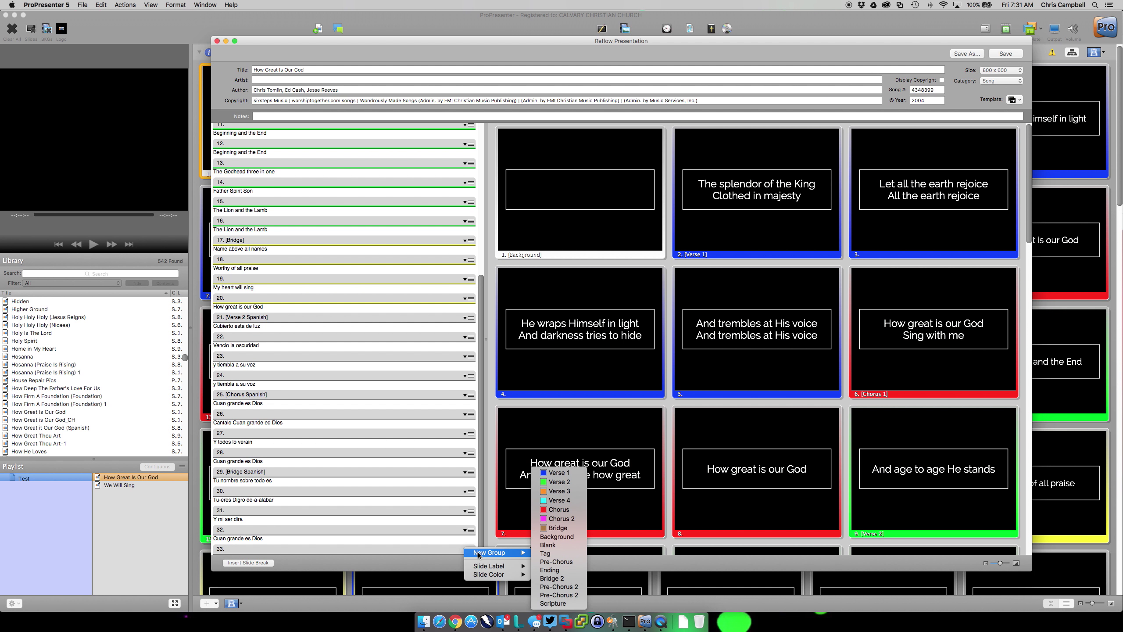
pyautogui.click(548, 545)
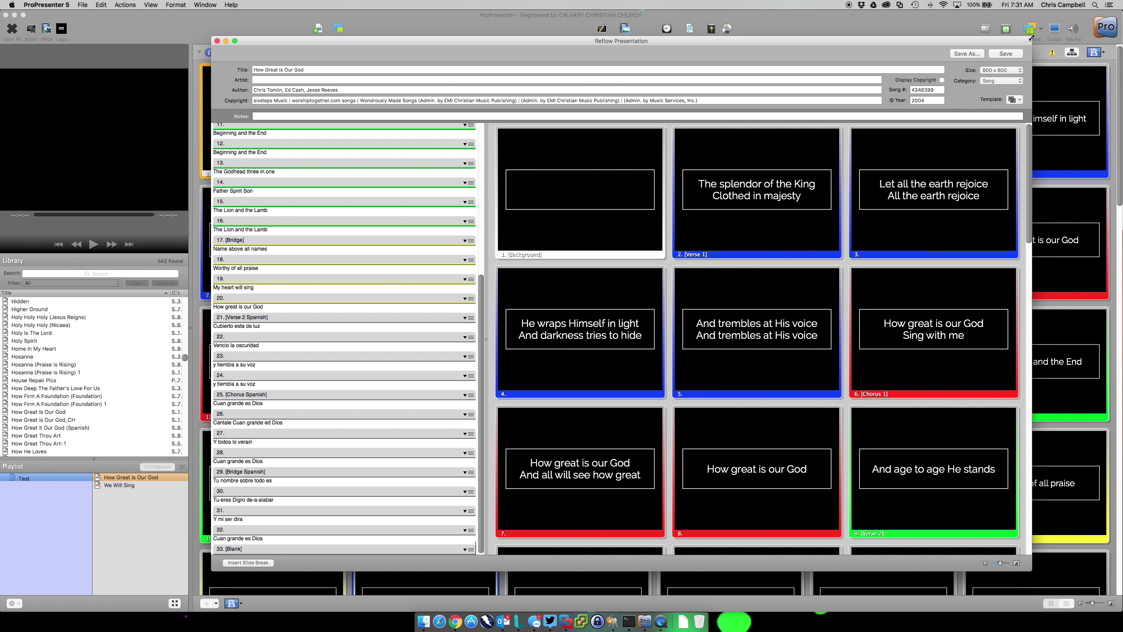
pyautogui.click(1003, 52)
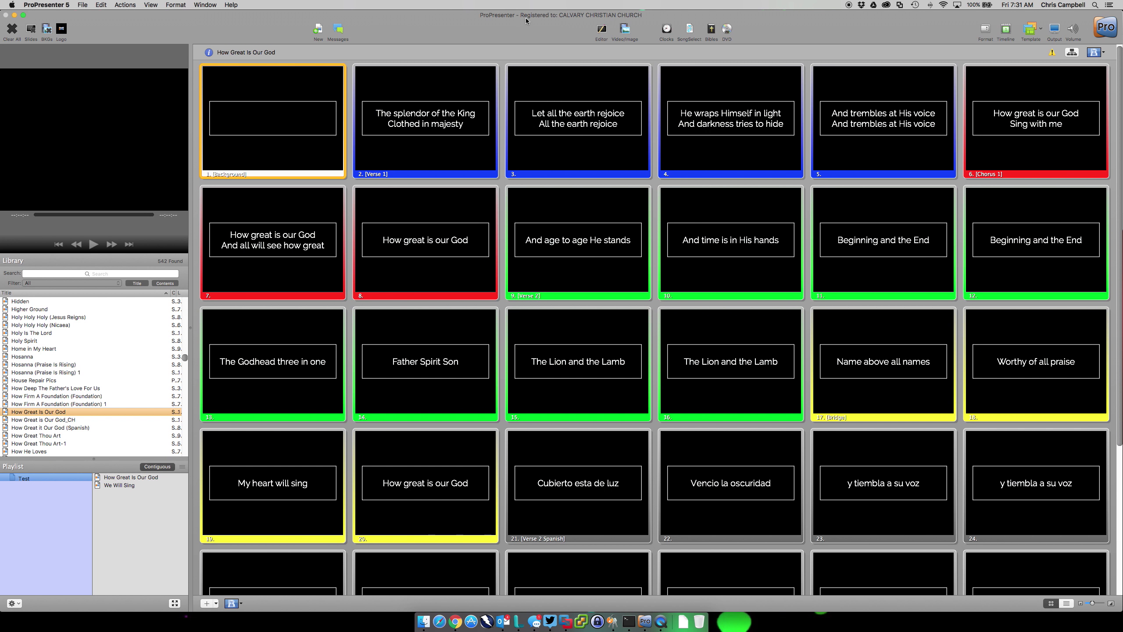
# Step: Open the presentation in the slide editor and delete the empty text box from the Background slide
pyautogui.click(610, 32)
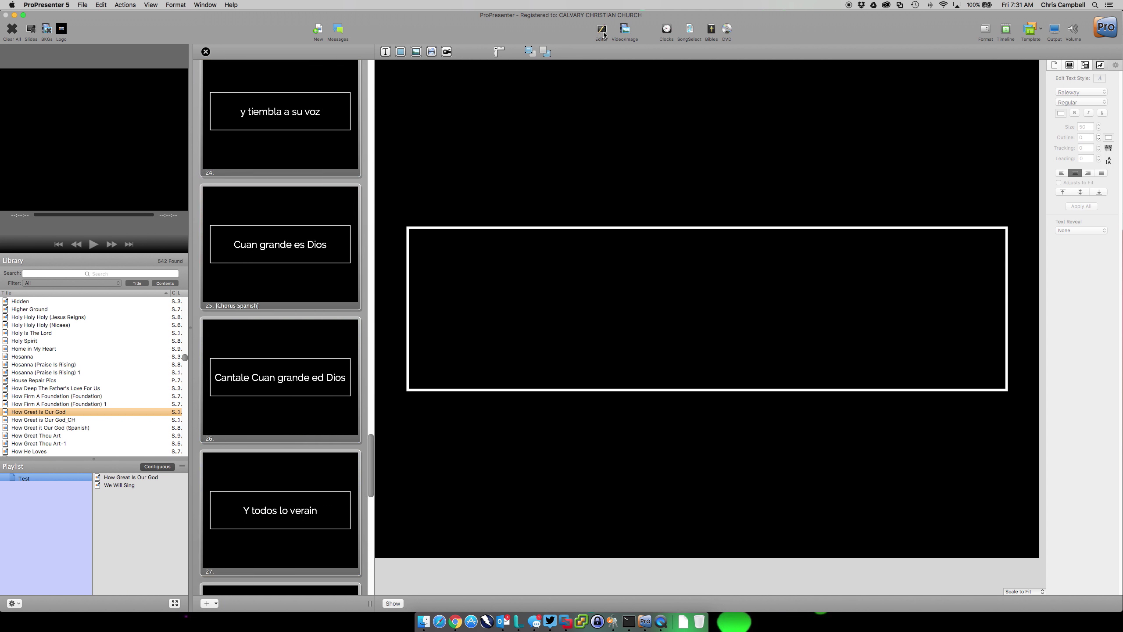
pyautogui.click(529, 231)
pyautogui.press('Delete')
# Step: Delete the empty text box from the Blank slide at the end of the song and close the editor
pyautogui.scroll(-10, 287, 337)
pyautogui.scroll(-20, 286, 337)
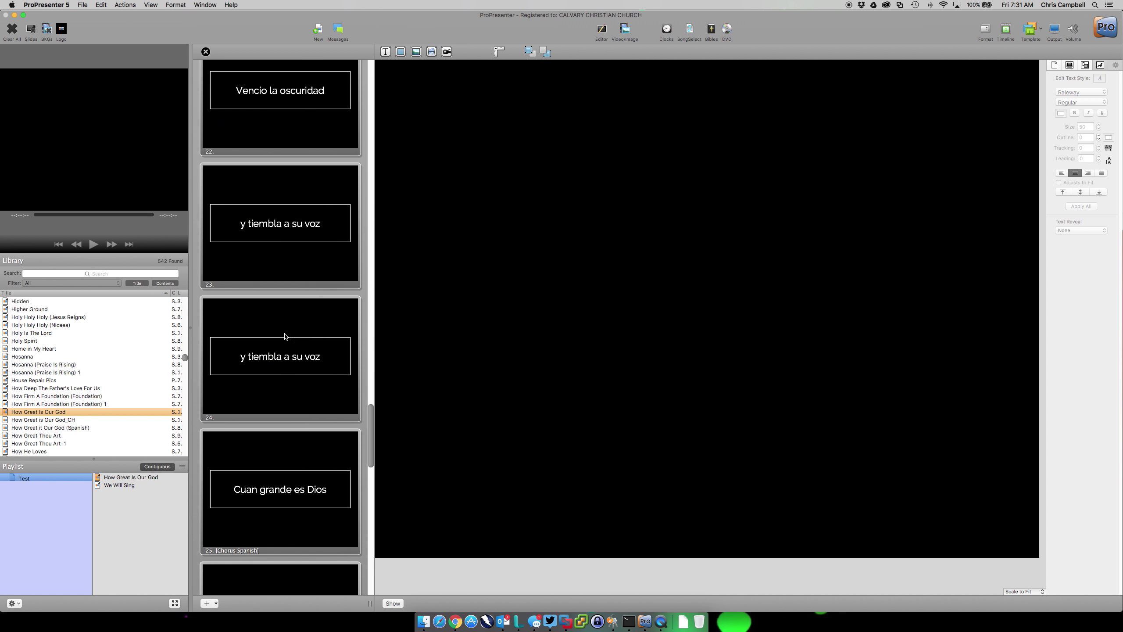
pyautogui.click(288, 473)
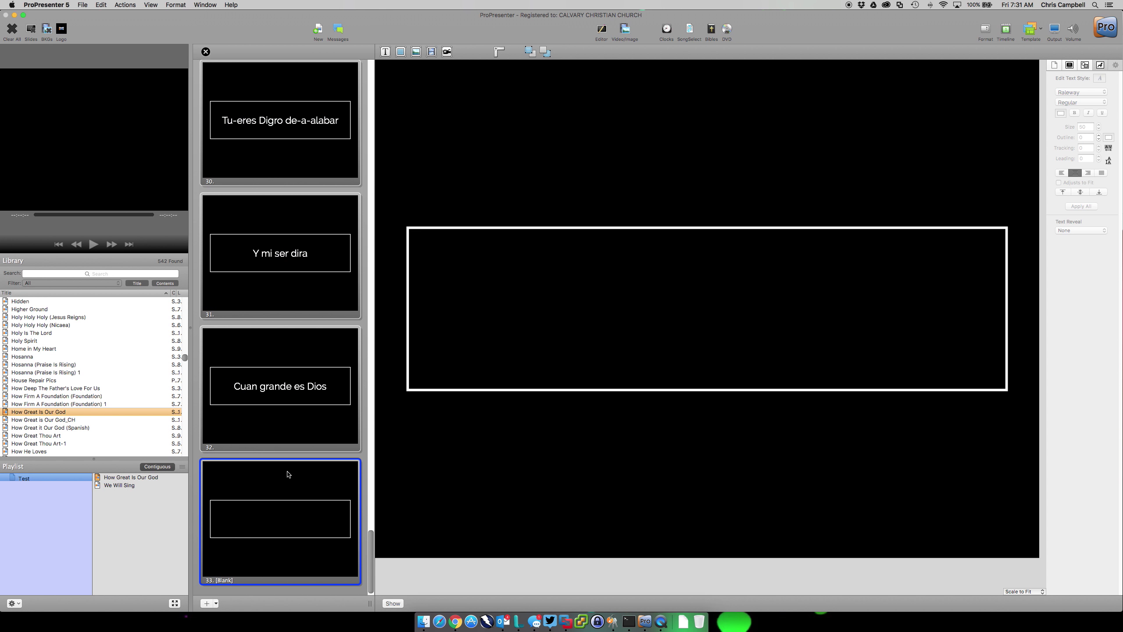
pyautogui.click(525, 284)
pyautogui.click(551, 228)
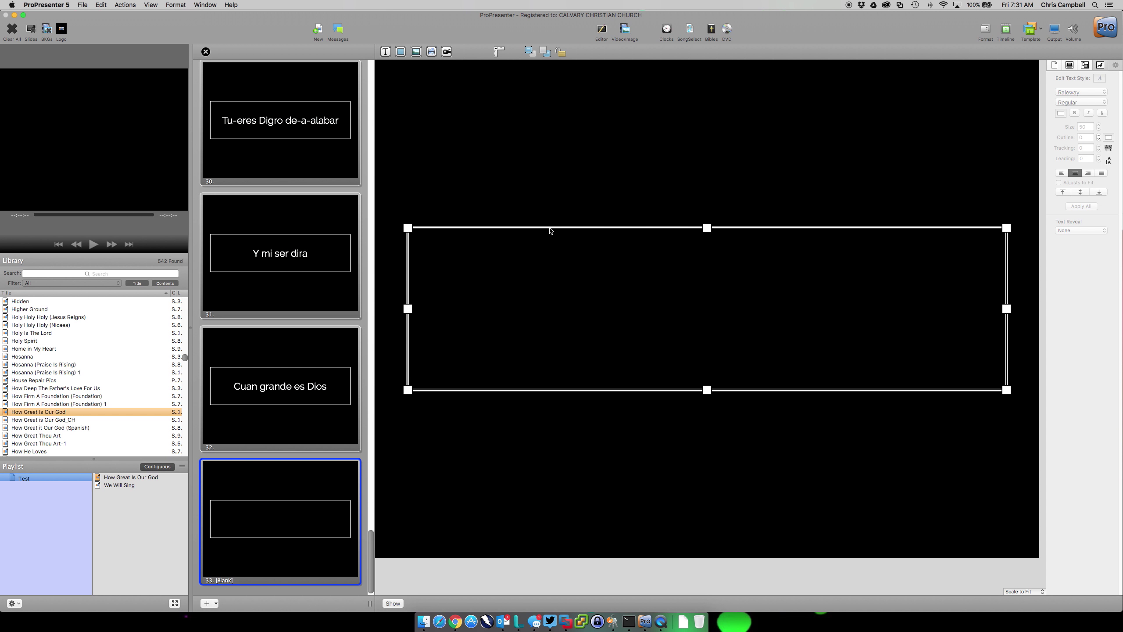
pyautogui.press('Delete')
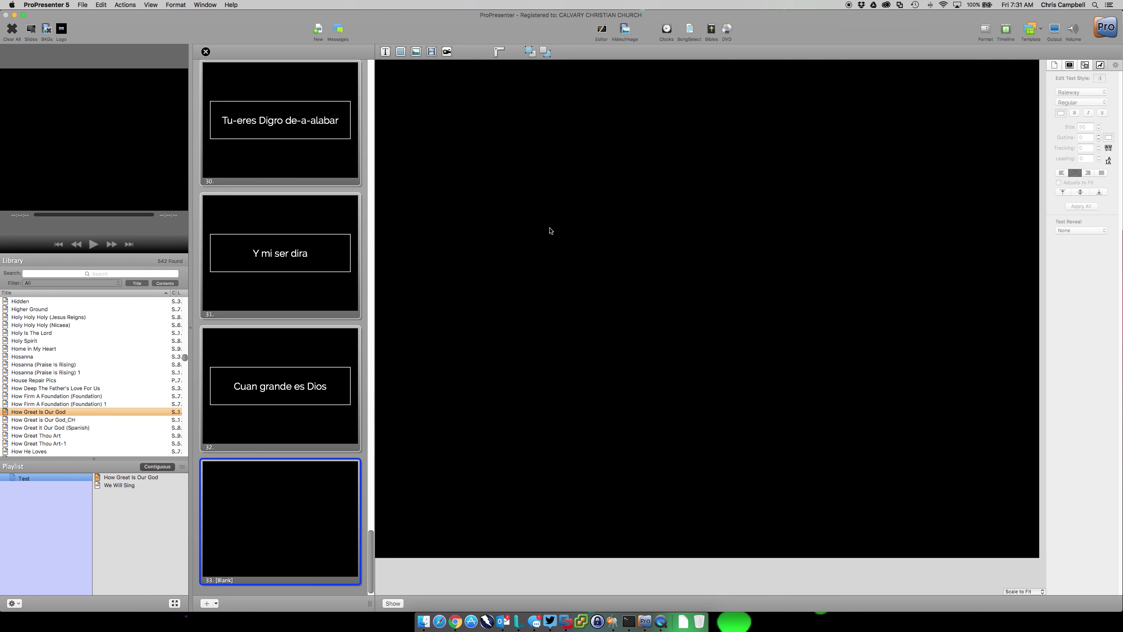
pyautogui.click(207, 52)
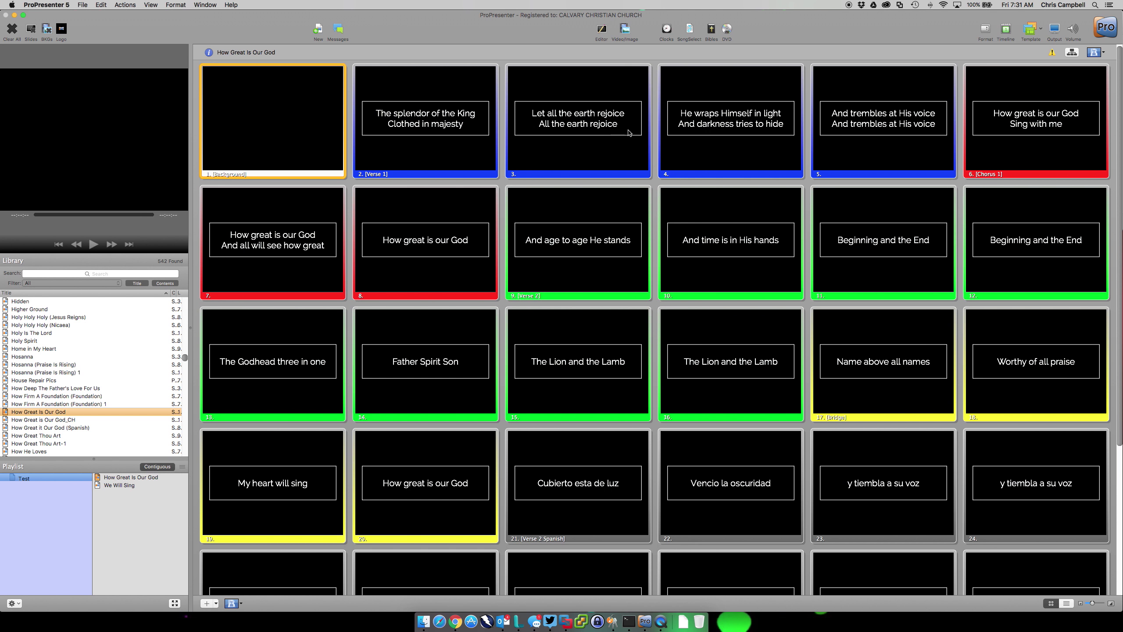
pyautogui.click(1073, 52)
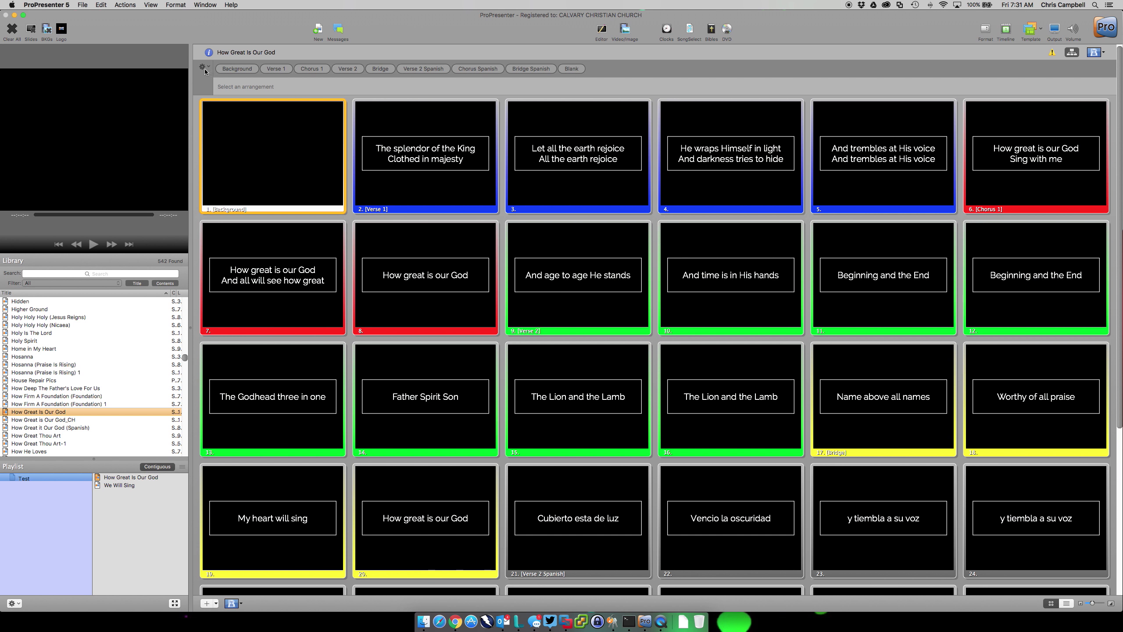
pyautogui.click(1073, 52)
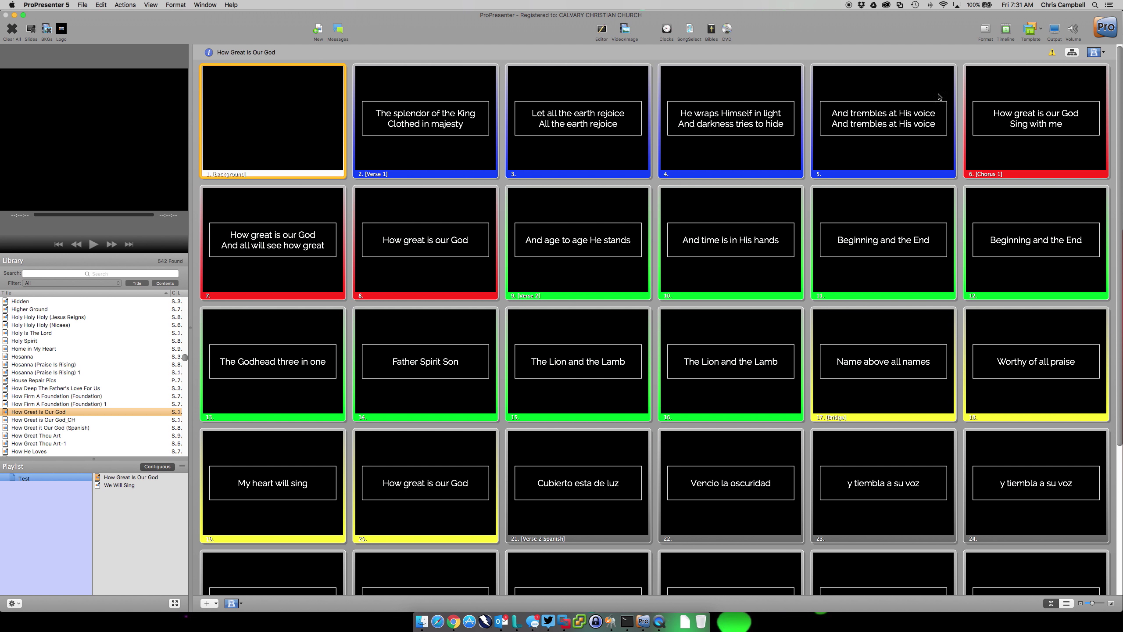
pyautogui.press('super+q')
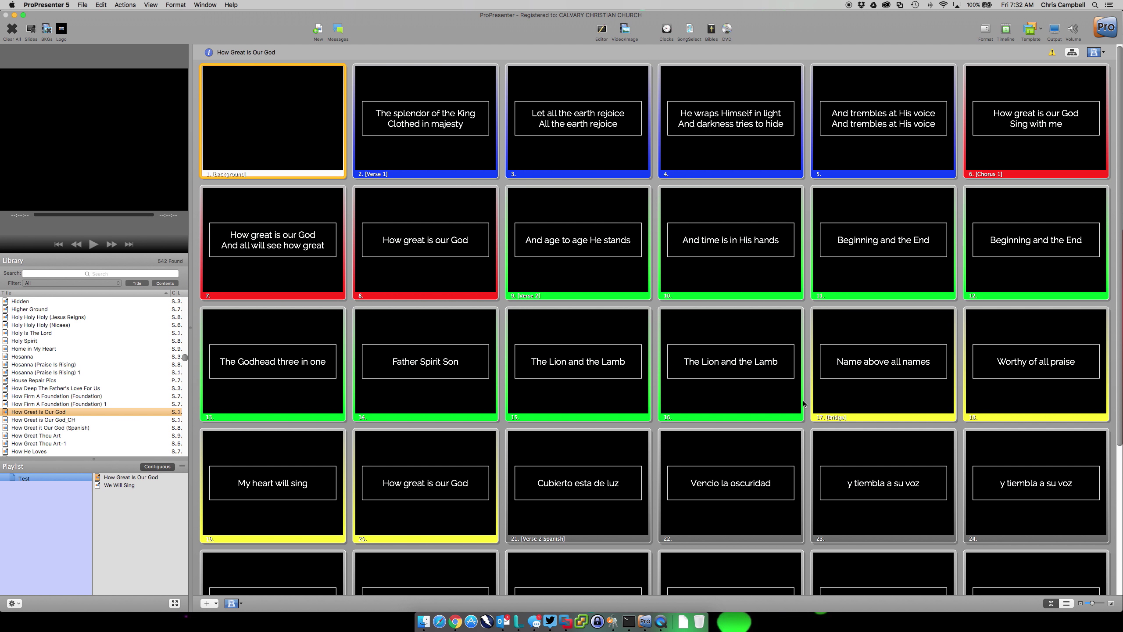
# Step: Display the "How great is our God / And all will see how great" slide live and show the song's arrangement controls
pyautogui.click(729, 383)
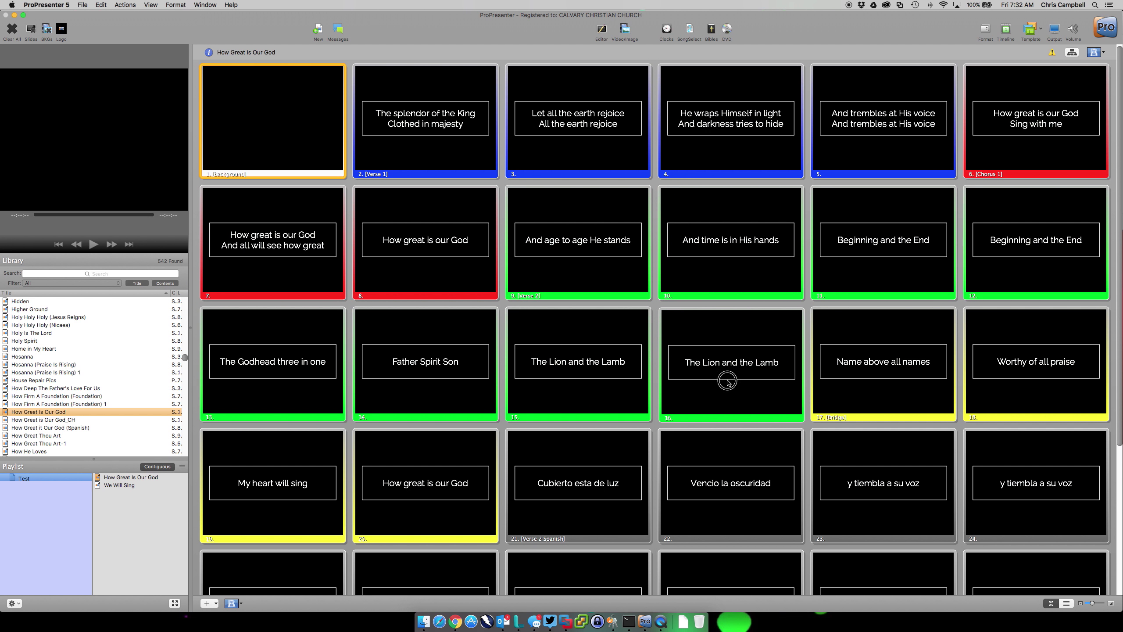
pyautogui.click(281, 267)
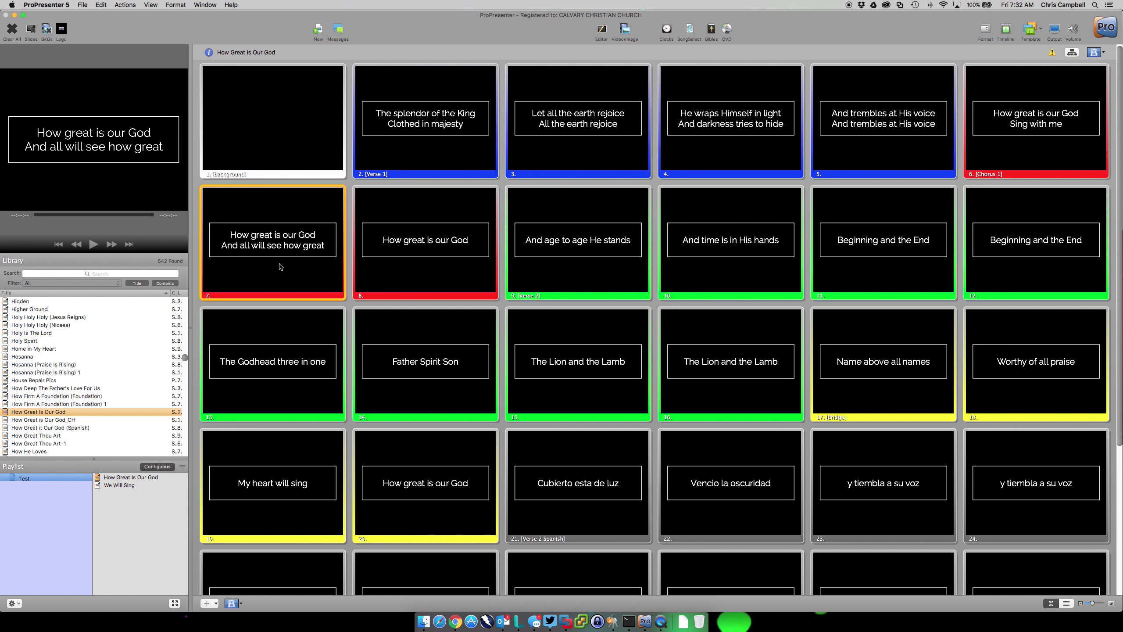
pyautogui.click(1071, 53)
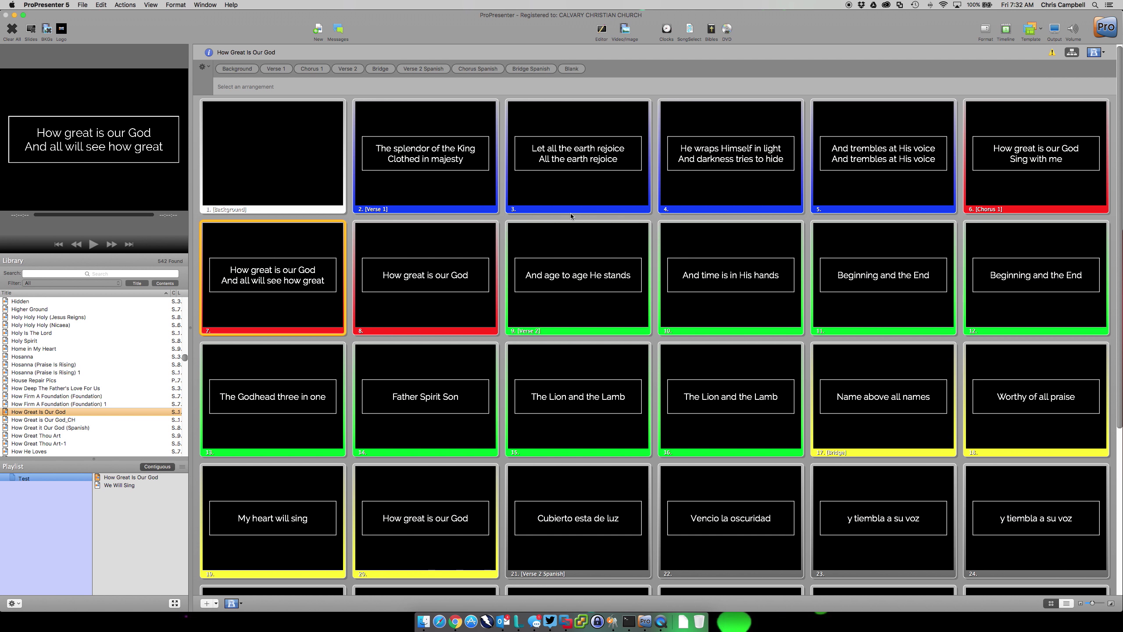
# Step: Apply the Sunday Morning arrangement to the song and review its slide order through to the final Bridge
pyautogui.click(204, 68)
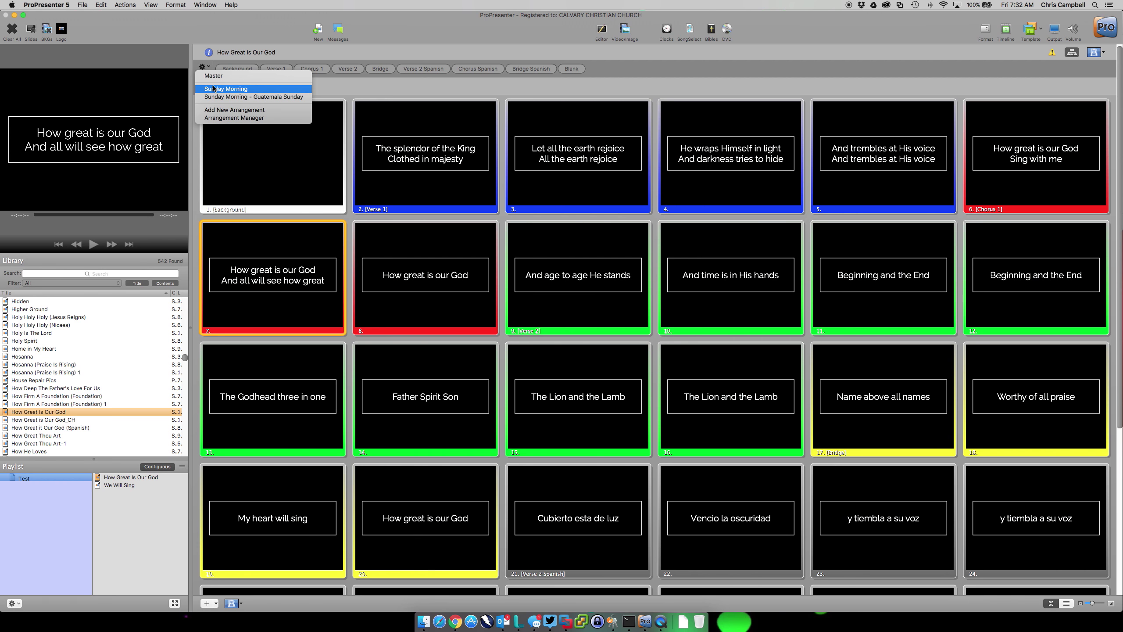
pyautogui.click(237, 89)
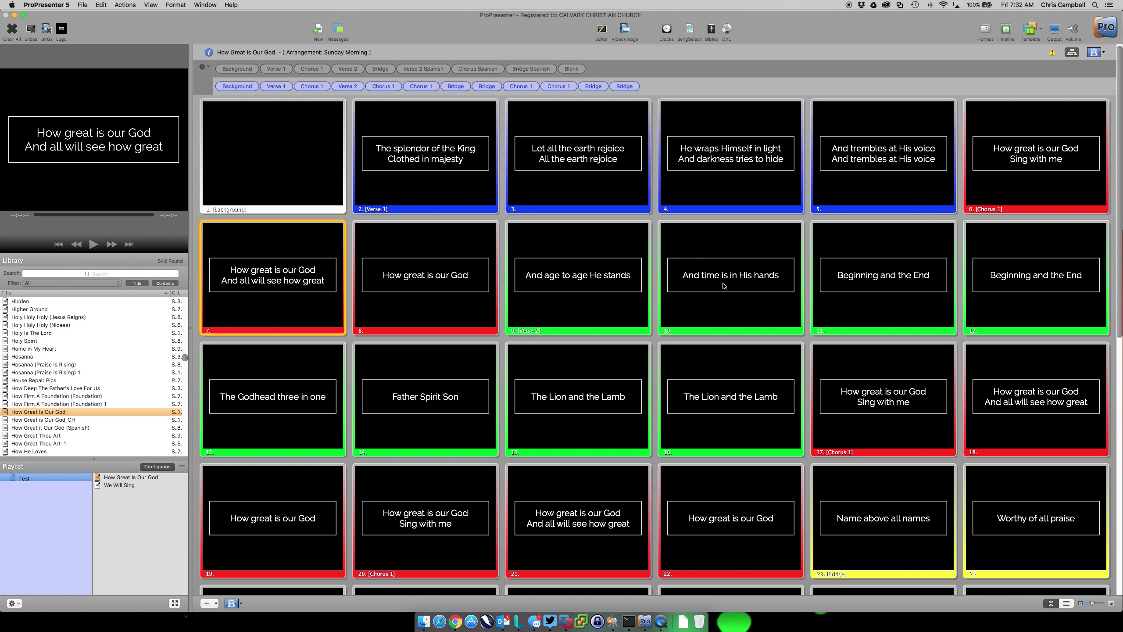
pyautogui.scroll(-5, 740, 310)
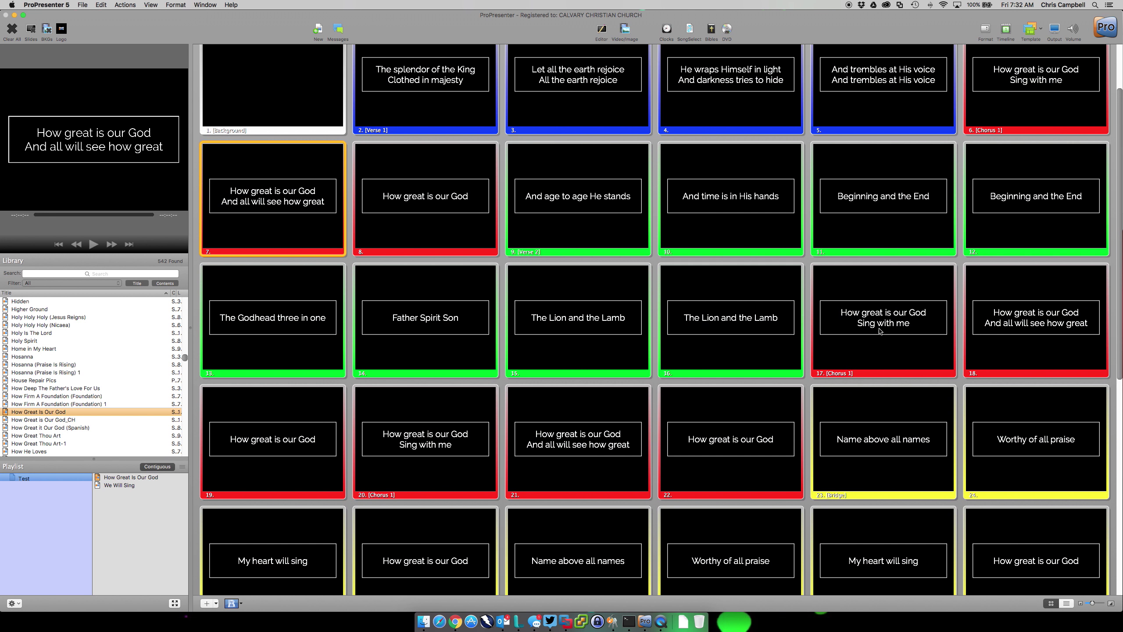
pyautogui.scroll(-10, 851, 346)
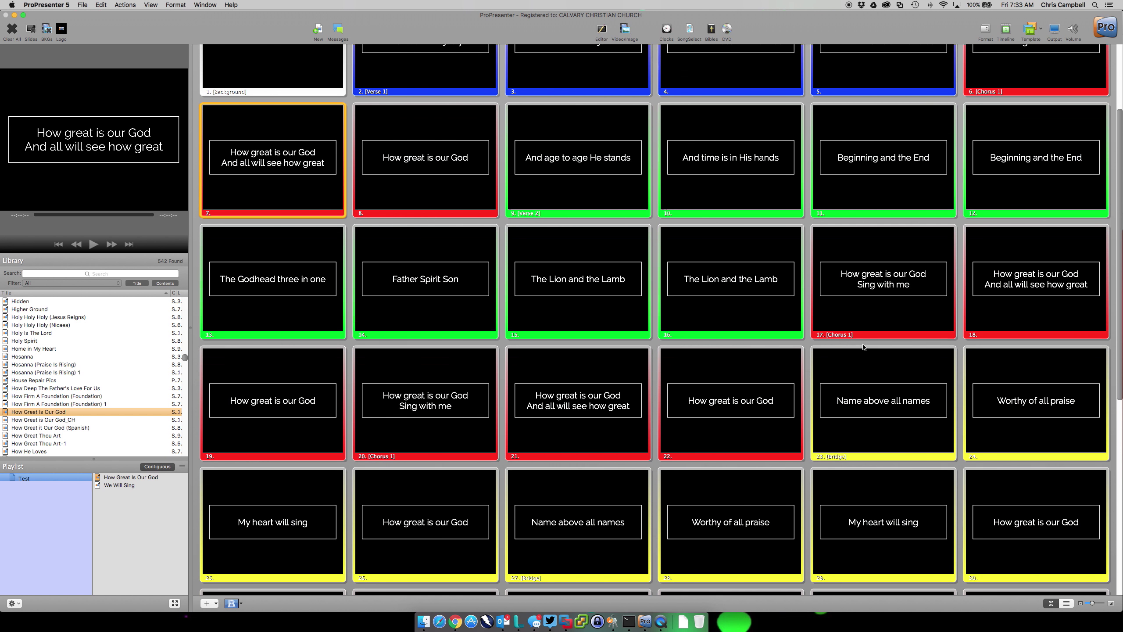
pyautogui.scroll(-3, 860, 306)
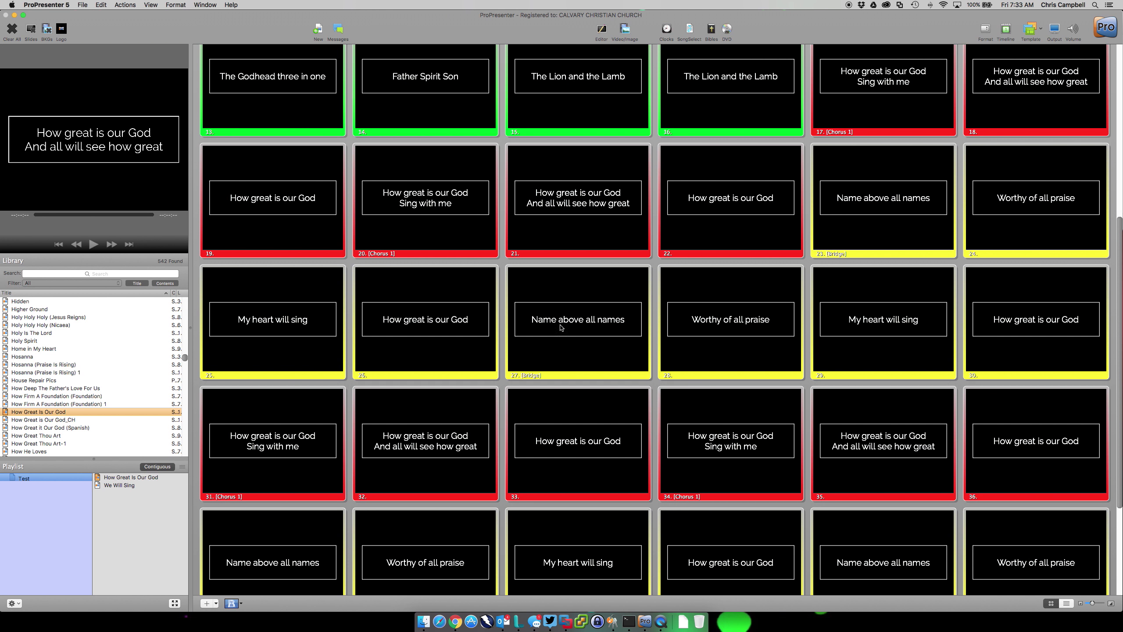
pyautogui.scroll(-8, 725, 285)
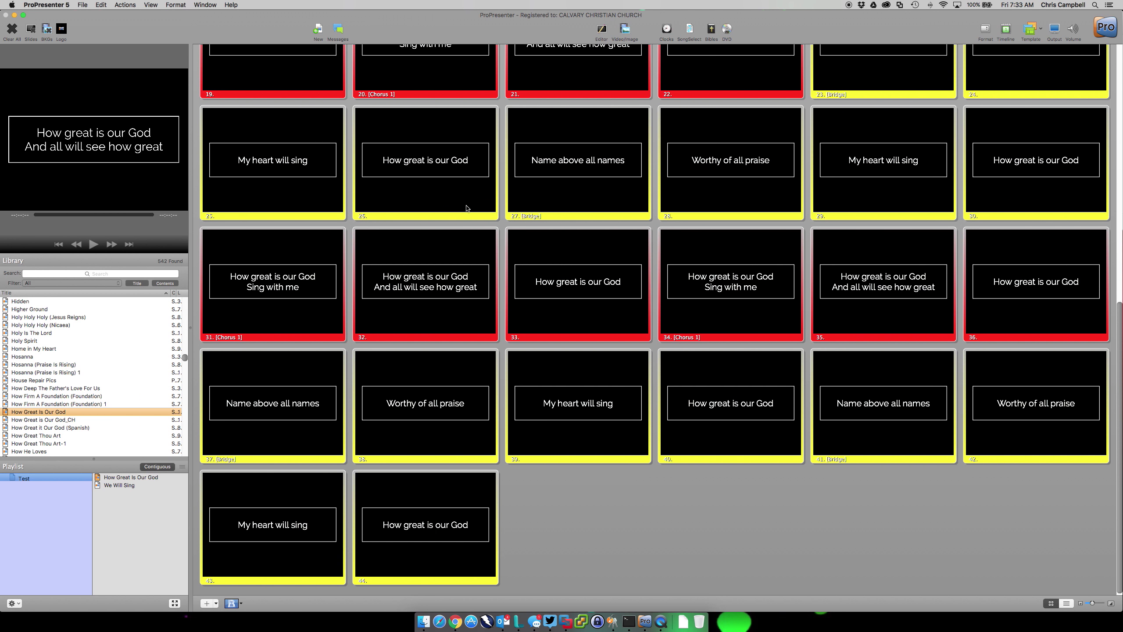
pyautogui.scroll(15, 466, 208)
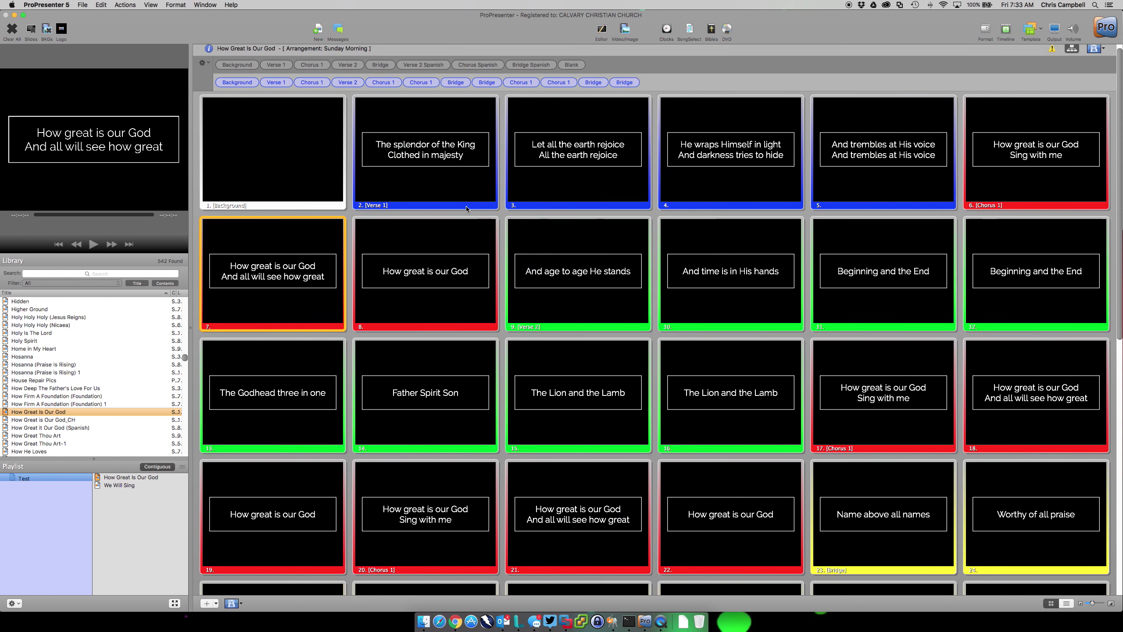
# Step: Insert the Blank group after the first Chorus 1 and again at the end of the Sunday Morning arrangement
pyautogui.moveTo(576, 71); pyautogui.dragTo(349, 88)
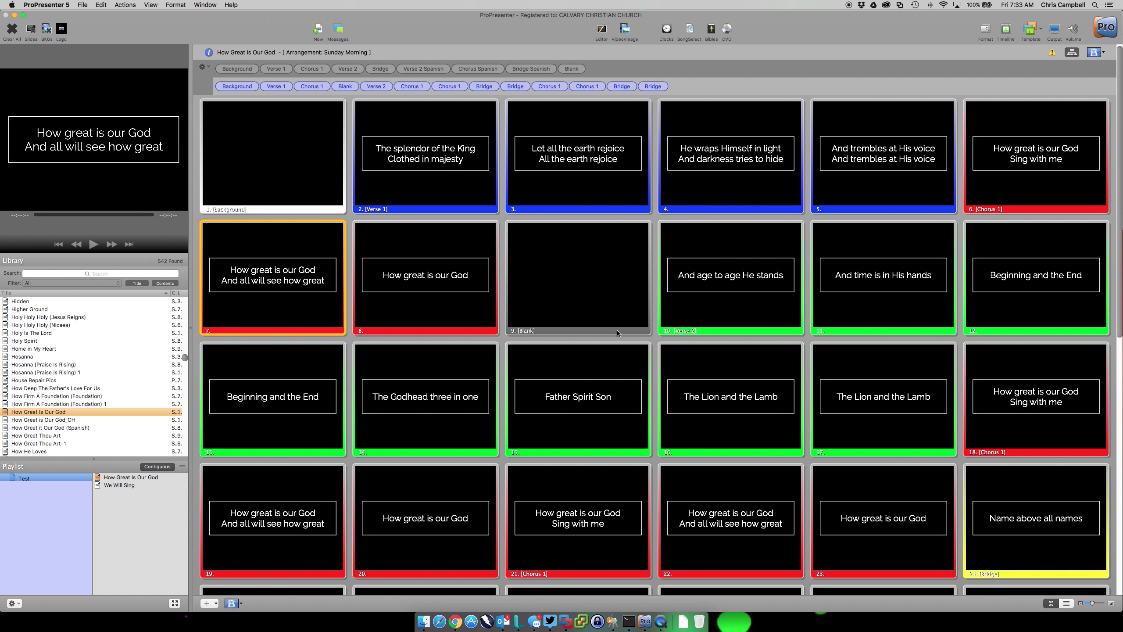
pyautogui.moveTo(570, 71); pyautogui.dragTo(692, 89)
pyautogui.scroll(-10, 653, 162)
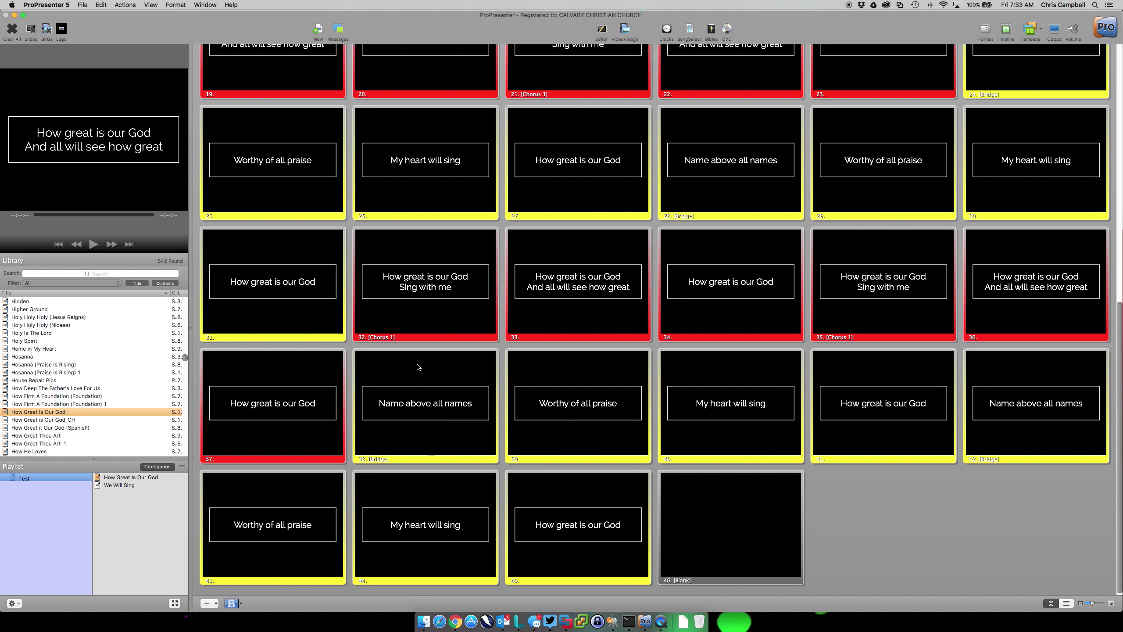
pyautogui.scroll(2, 417, 316)
pyautogui.scroll(10, 418, 316)
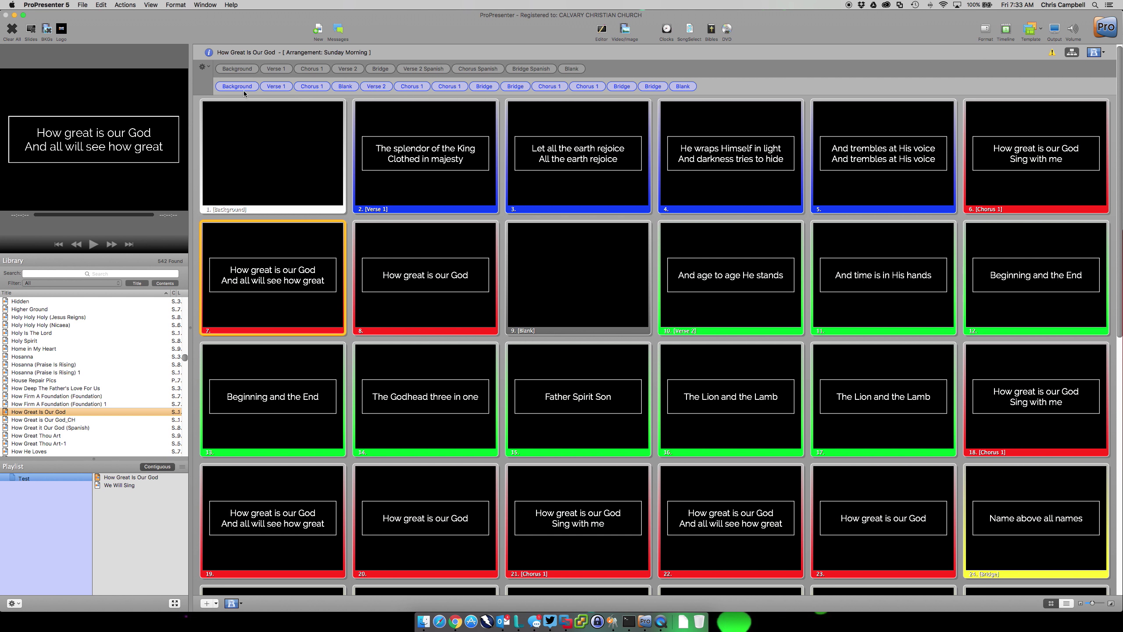
# Step: Create a new arrangement of the song named "This is a test"
pyautogui.click(204, 67)
pyautogui.click(204, 67)
pyautogui.click(204, 67)
pyautogui.click(215, 110)
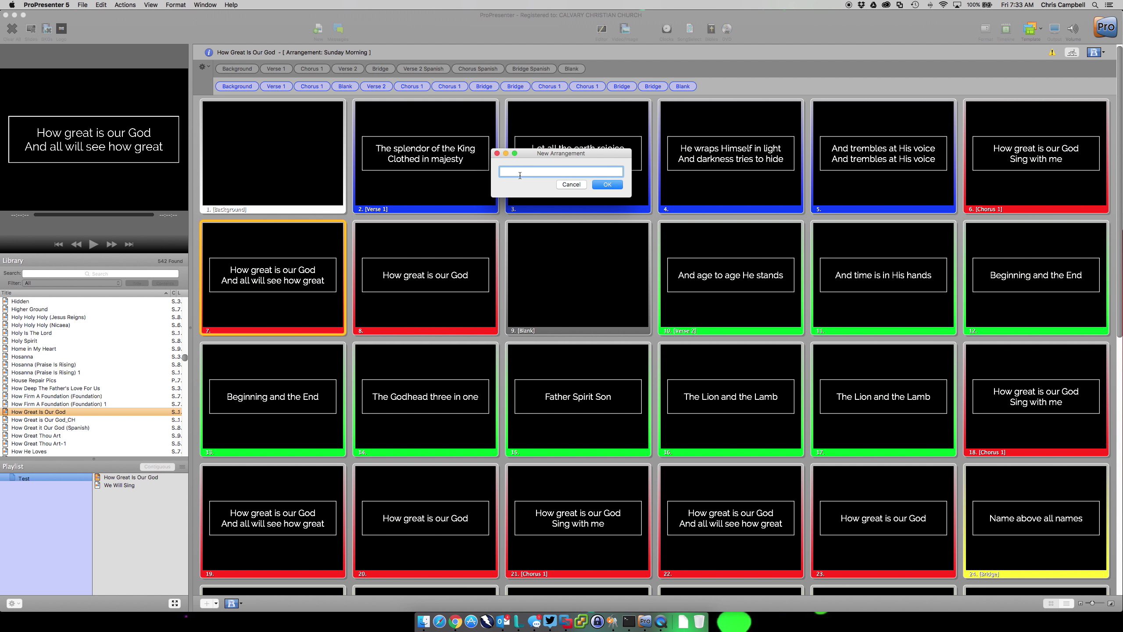
pyautogui.write('This is a test')
pyautogui.press('Return')
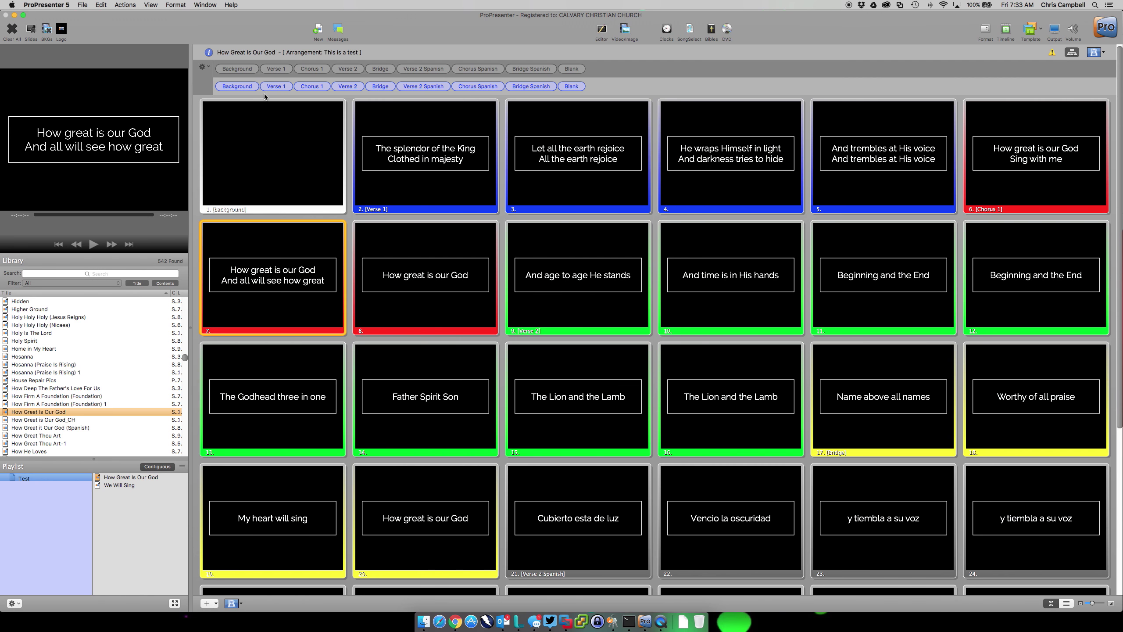
# Step: Remove the three Spanish groups from the test arrangement and add repeats of Verse 1 and Chorus 1 around Verse 2
pyautogui.click(447, 86)
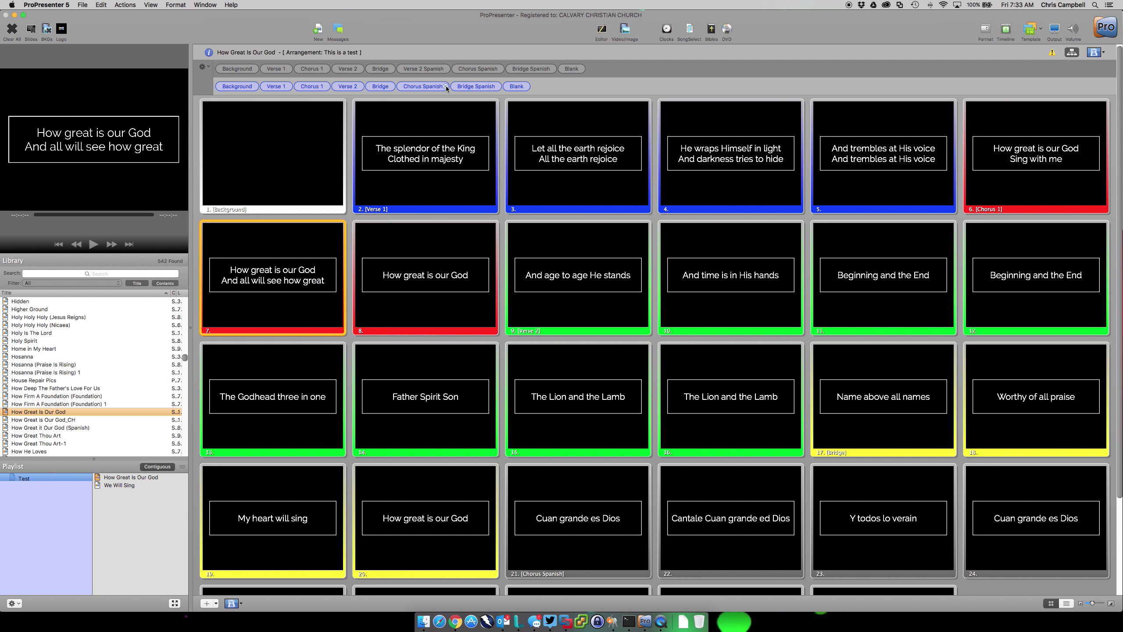
pyautogui.click(445, 87)
pyautogui.click(444, 87)
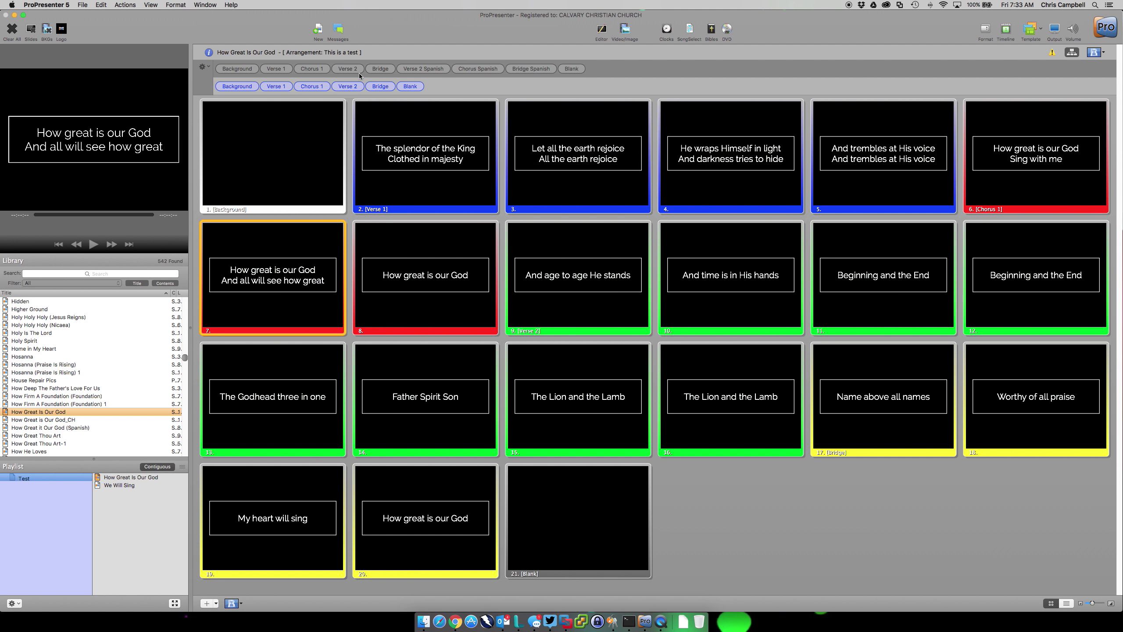
pyautogui.moveTo(282, 69); pyautogui.dragTo(400, 87)
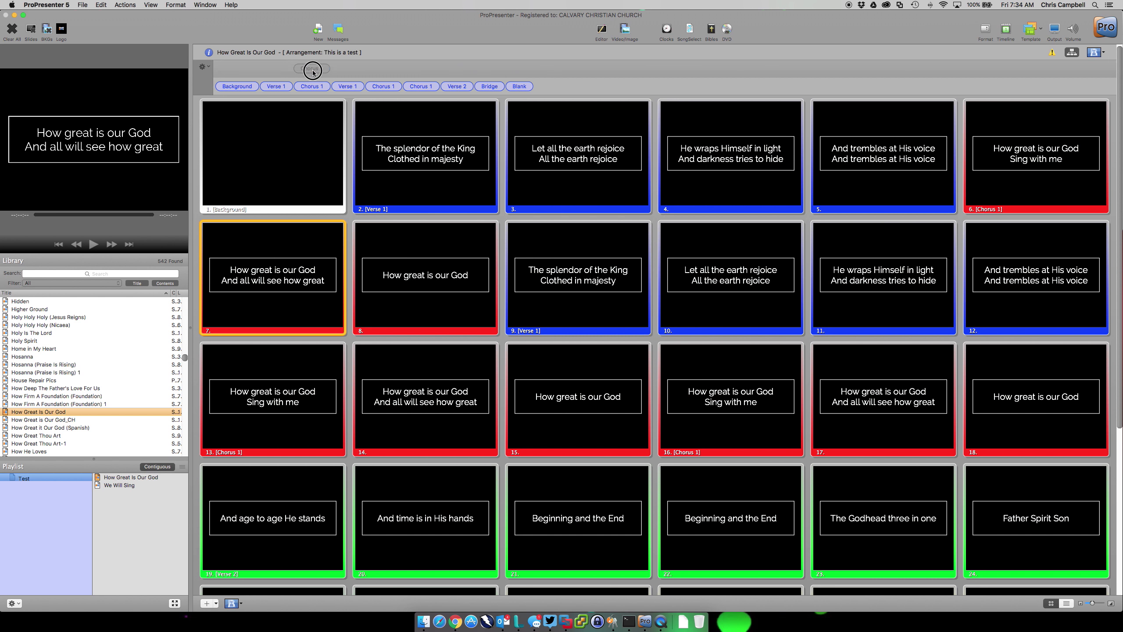
pyautogui.moveTo(313, 68); pyautogui.dragTo(475, 89)
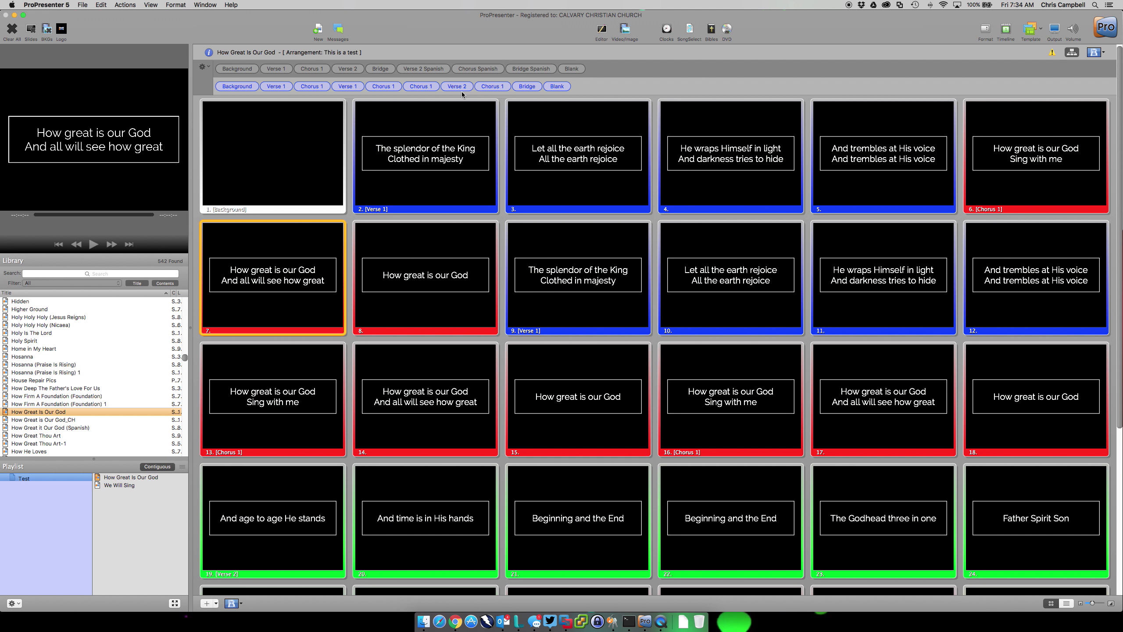
# Step: Delete the "This is a test" arrangement in the Arrangement Manager and close the manager
pyautogui.click(203, 67)
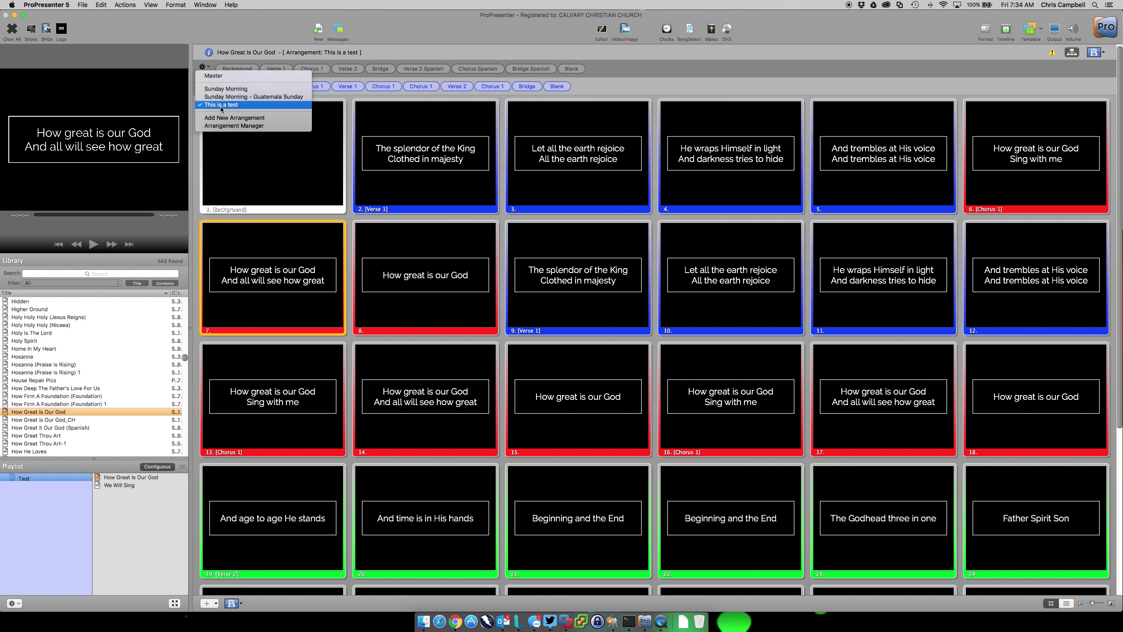
pyautogui.click(235, 129)
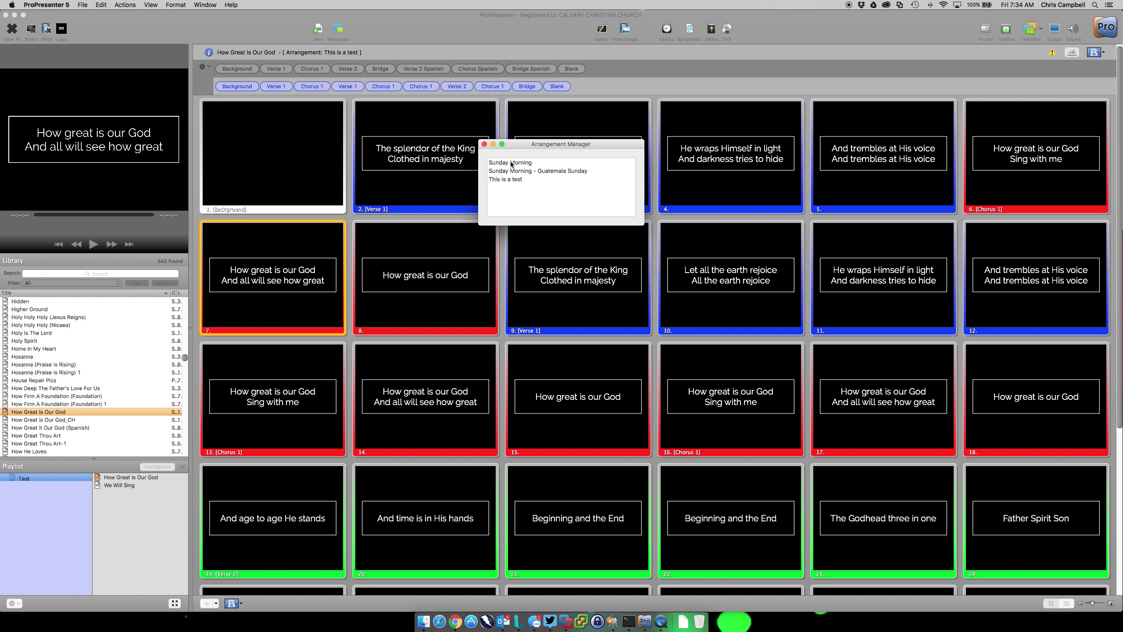
pyautogui.moveTo(511, 166)
pyautogui.mouseDown()
pyautogui.moveTo(513, 177)
pyautogui.moveTo(530, 174)
pyautogui.moveTo(526, 161)
pyautogui.moveTo(514, 176)
pyautogui.moveTo(526, 176)
pyautogui.mouseUp()
pyautogui.click(502, 179)
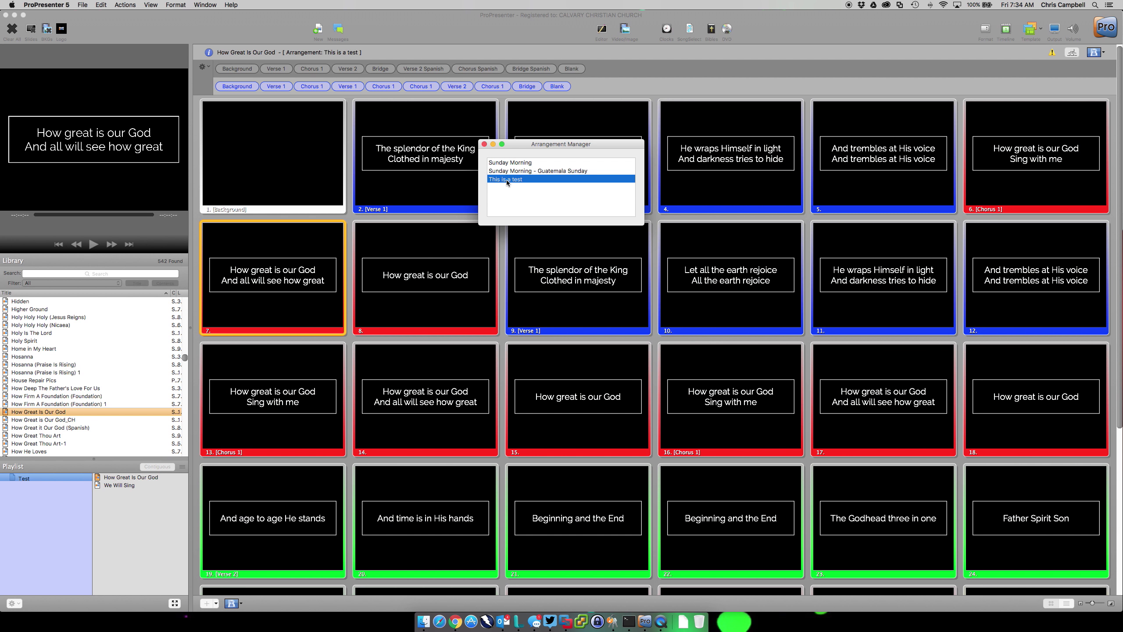
pyautogui.press('BackSpace')
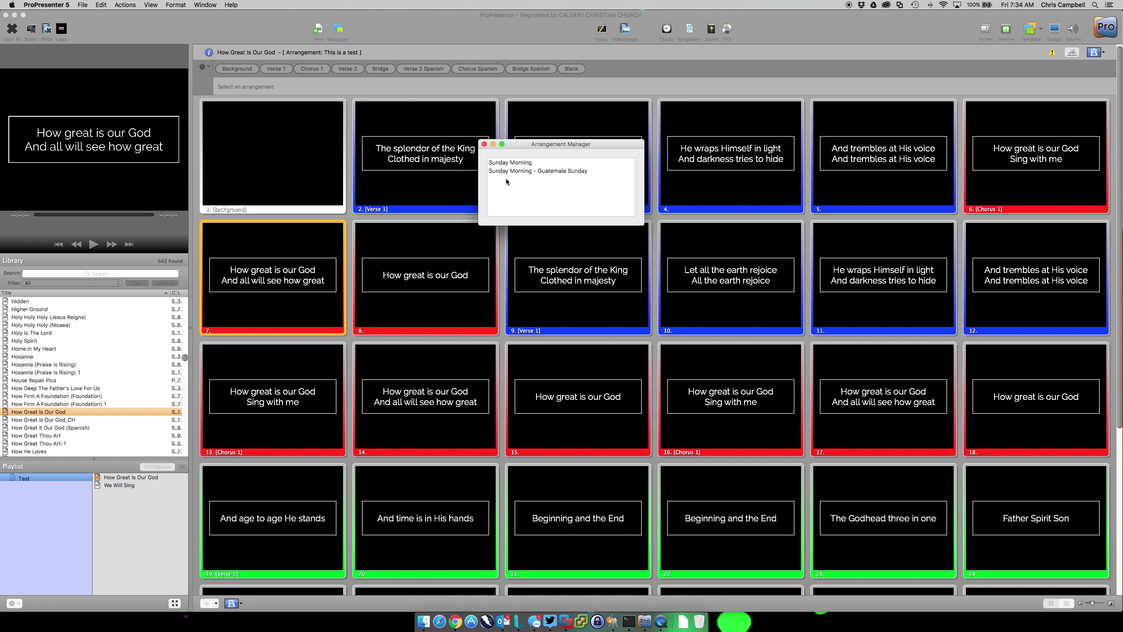
pyautogui.click(485, 145)
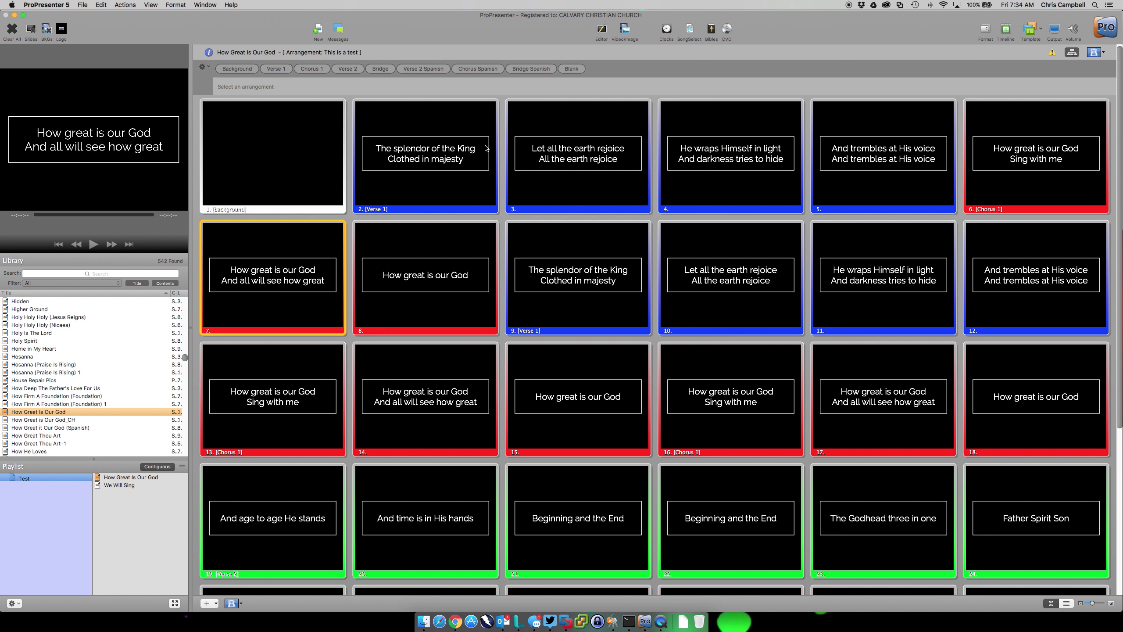
# Step: Check the song's list of remaining arrangements and save all changes
pyautogui.click(204, 67)
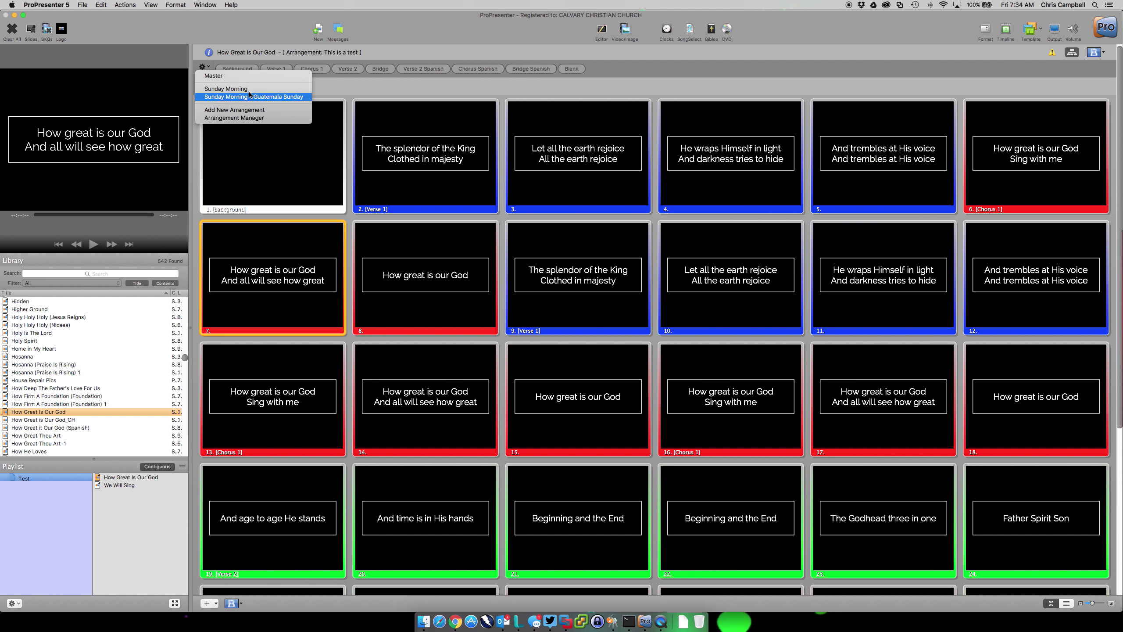
pyautogui.click(644, 73)
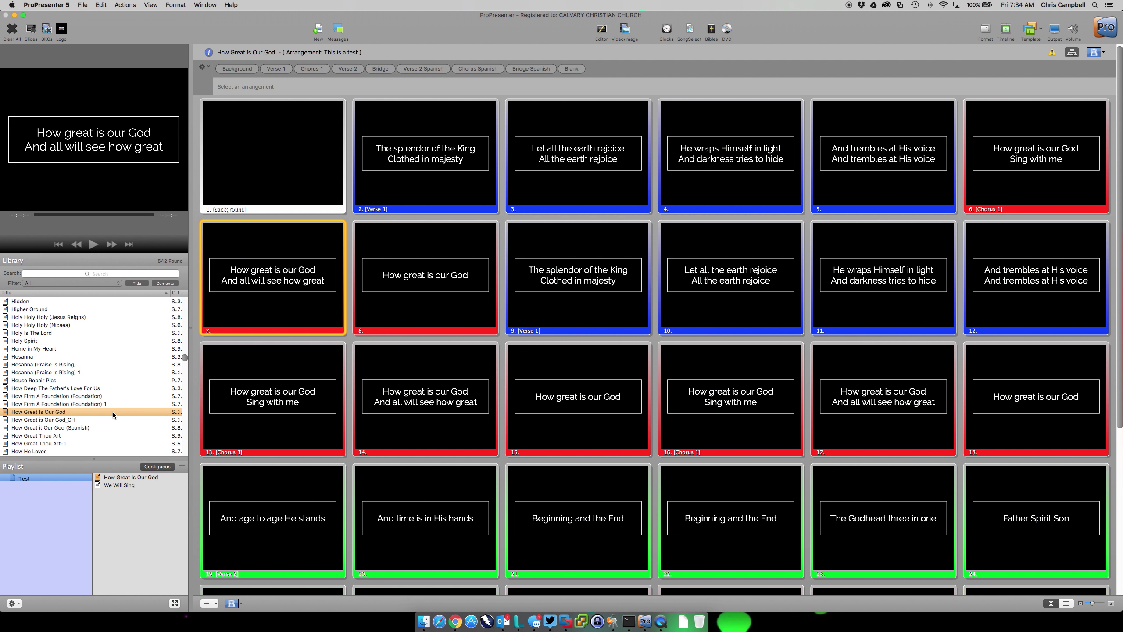
pyautogui.click(82, 5)
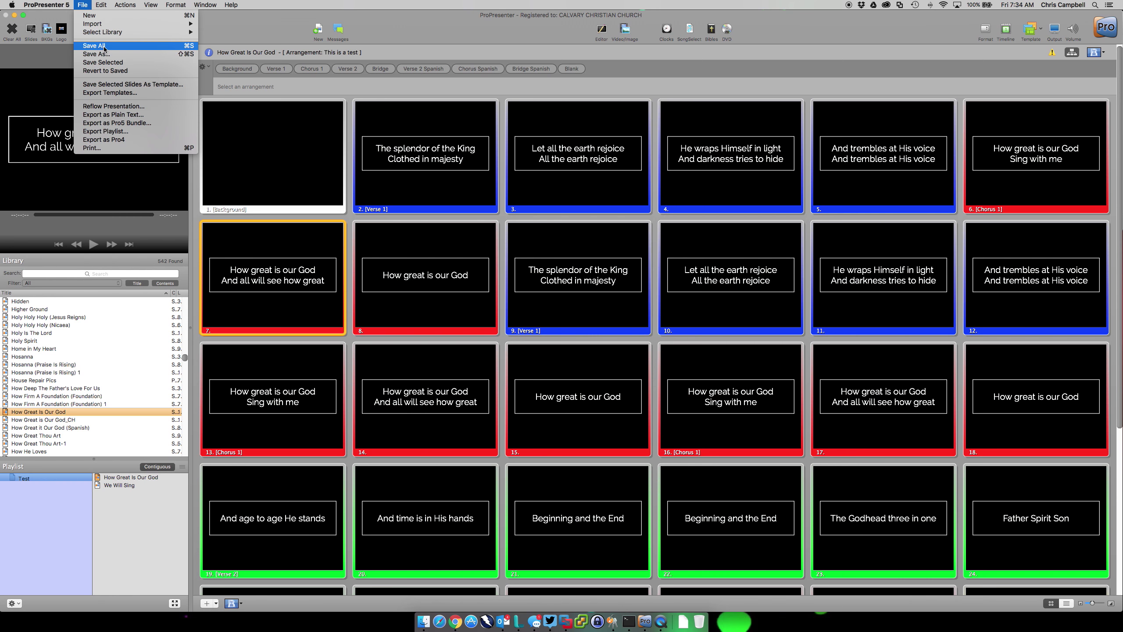
pyautogui.click(444, 75)
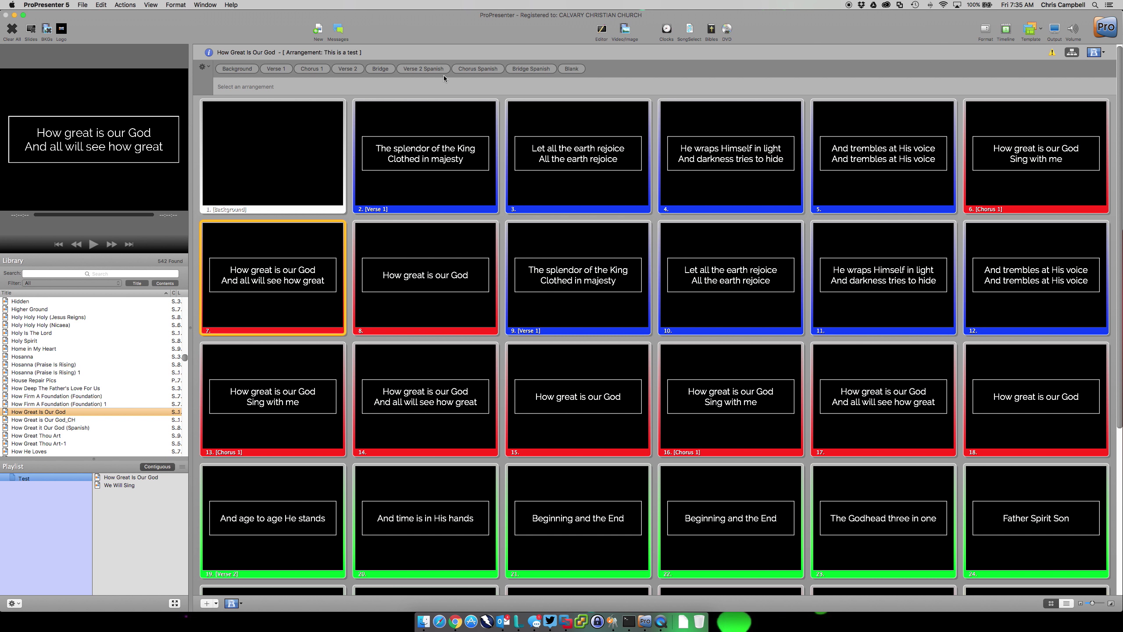